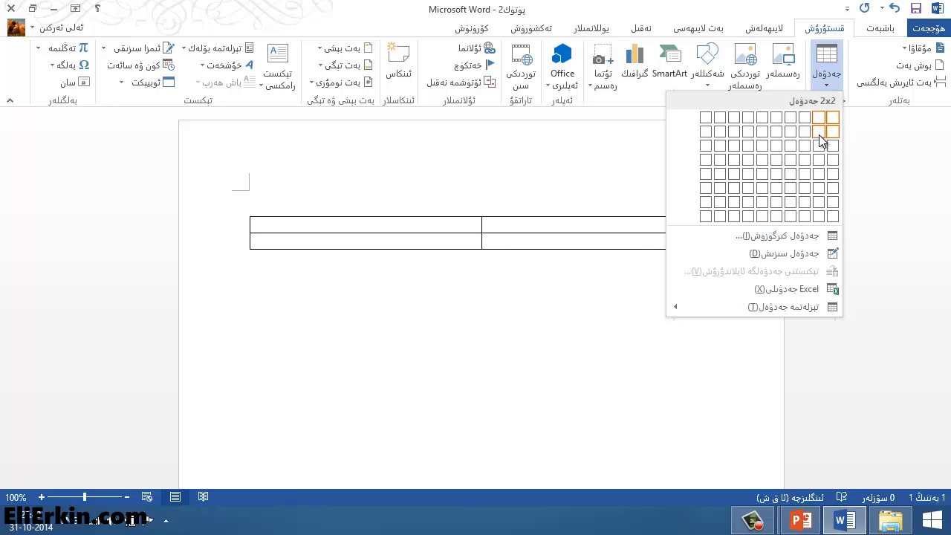
# Insert a table with two columns and two rows and start a new line below it.
pyautogui.click(819, 134)
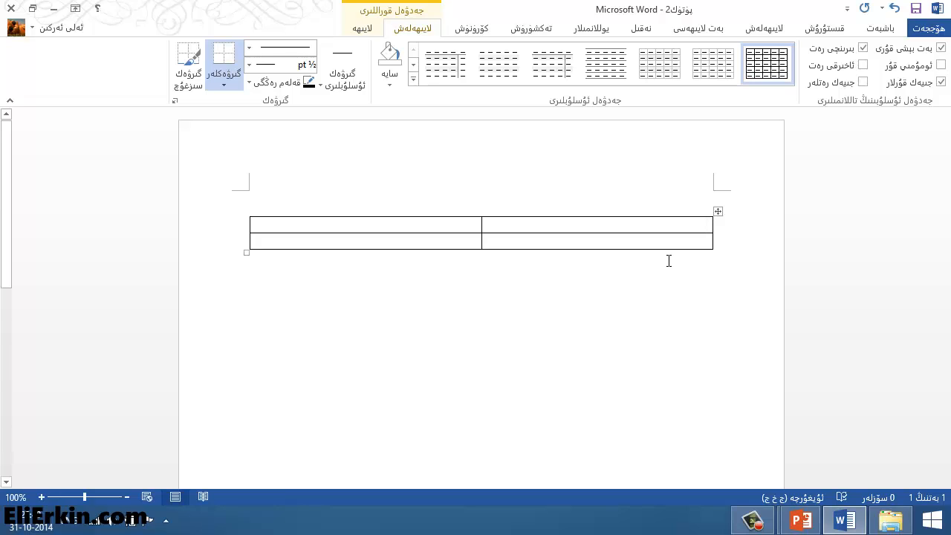
pyautogui.click(694, 268)
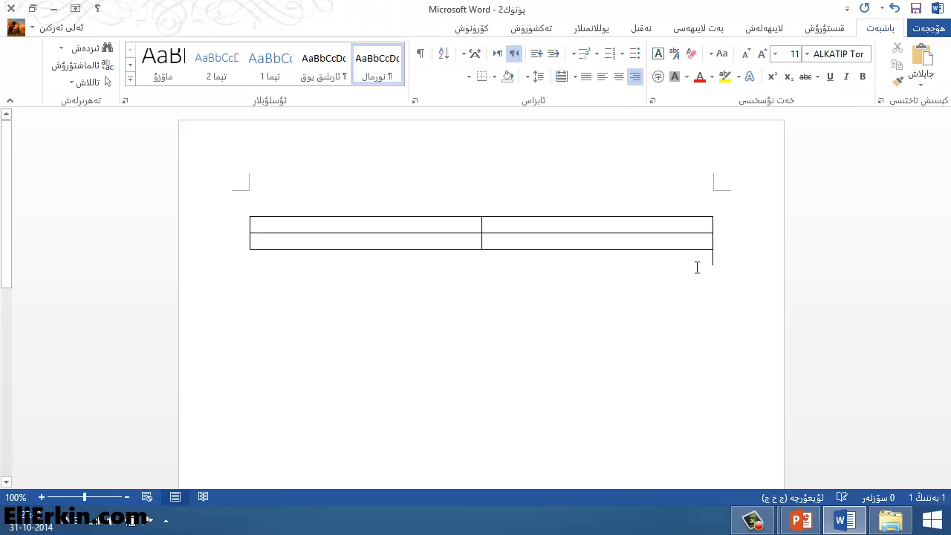
pyautogui.hotkey('alt', 'shift')
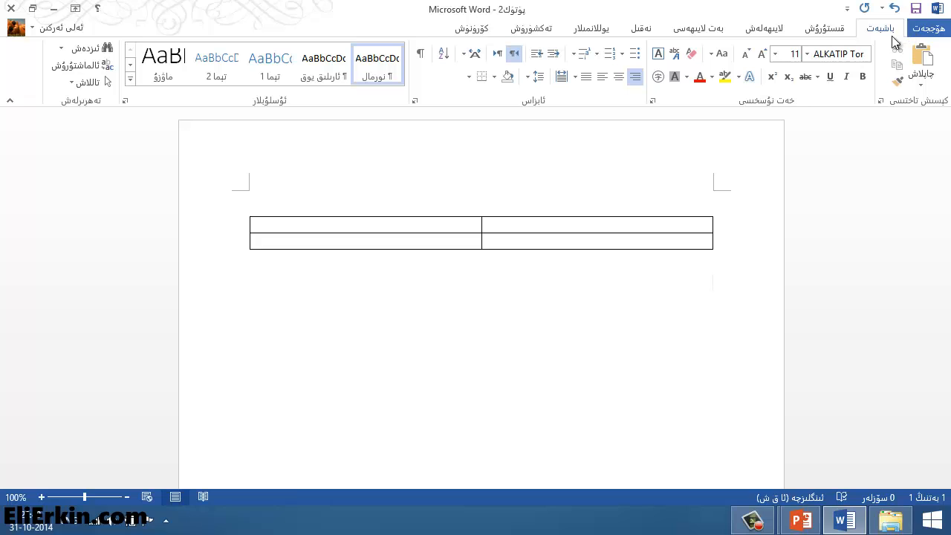
# Insert a second table of 10 columns by 8 rows below the first, and undo both table insertions.
pyautogui.click(828, 29)
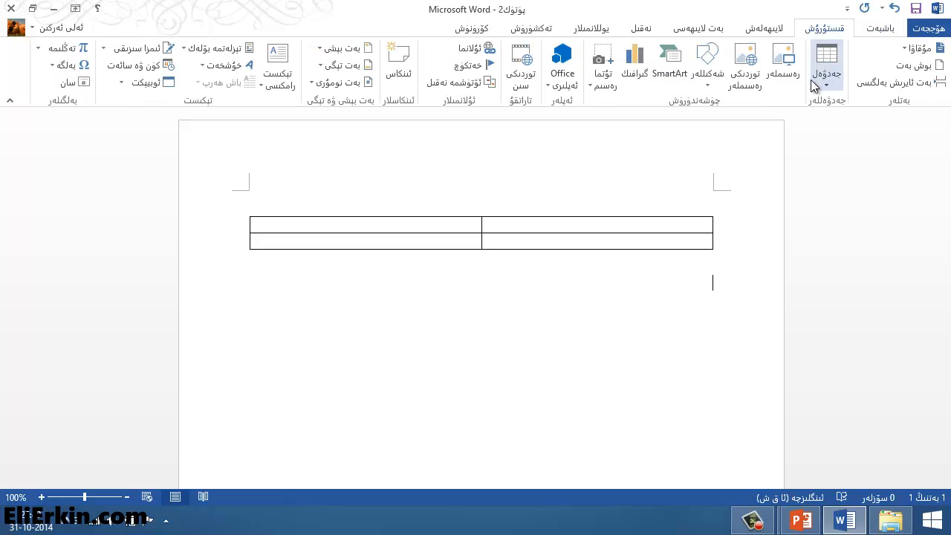
pyautogui.click(827, 74)
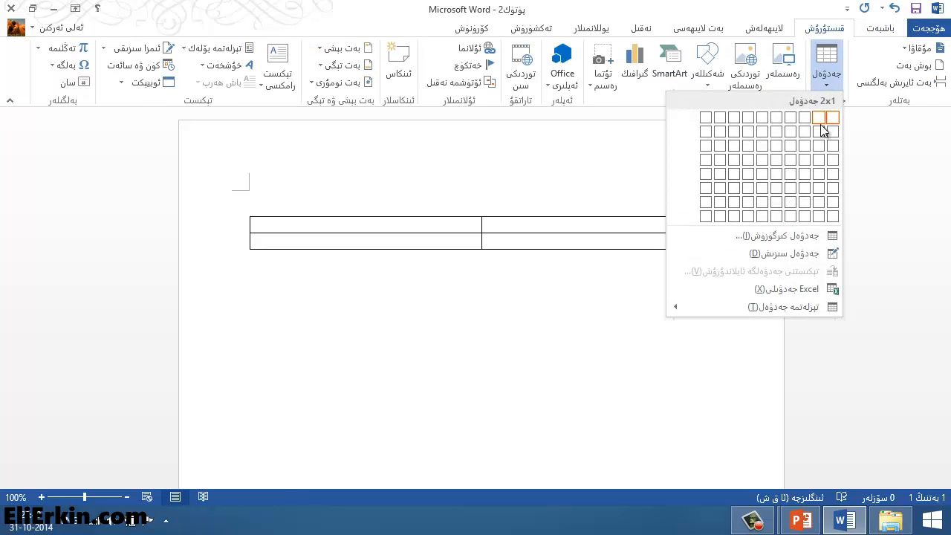
pyautogui.click(710, 215)
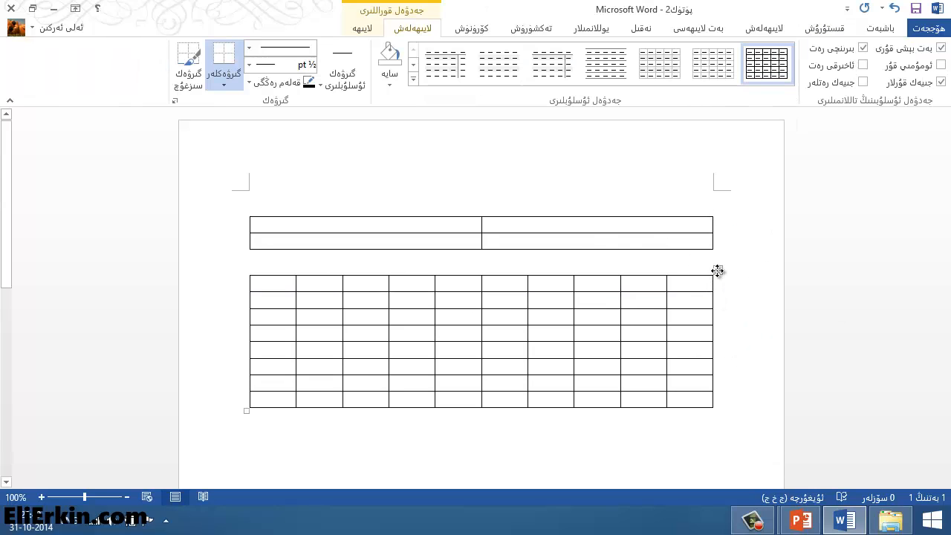
pyautogui.click(717, 270)
pyautogui.hotkey('ctrl', 'z')
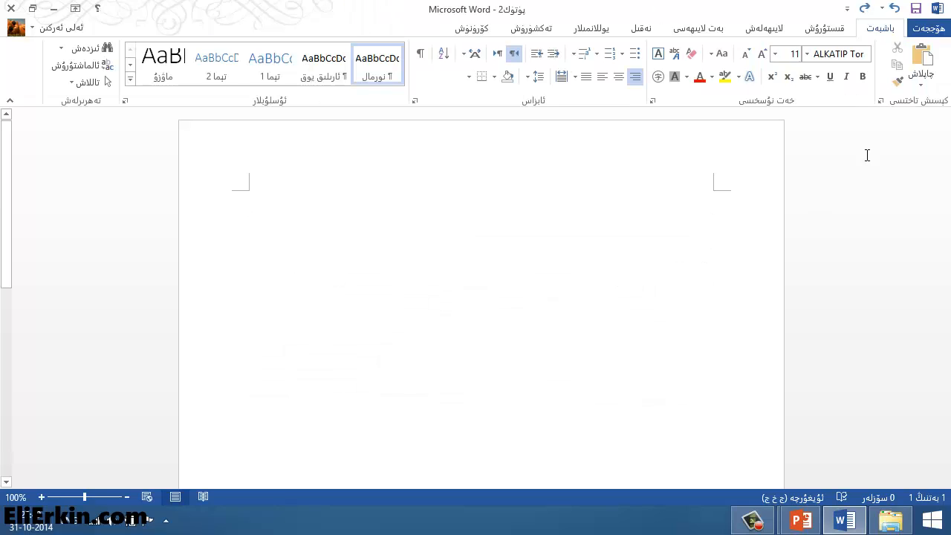
# Insert a table by specifying 4 columns and 10 rows in the table size settings.
pyautogui.click(844, 28)
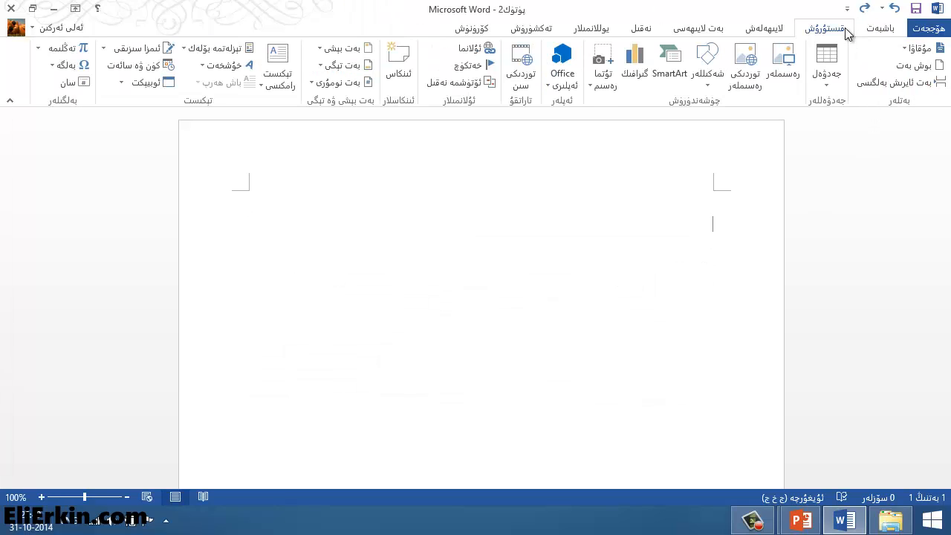
pyautogui.click(831, 86)
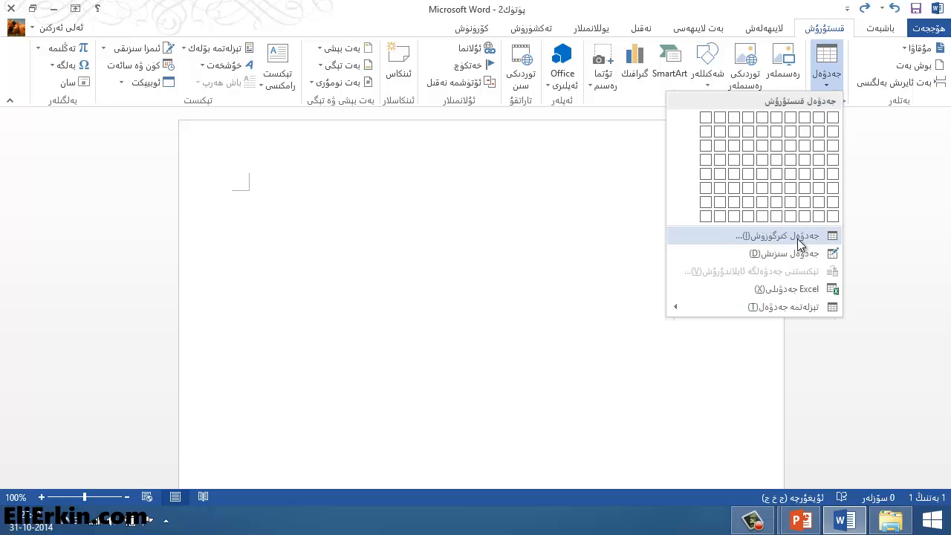
pyautogui.click(787, 238)
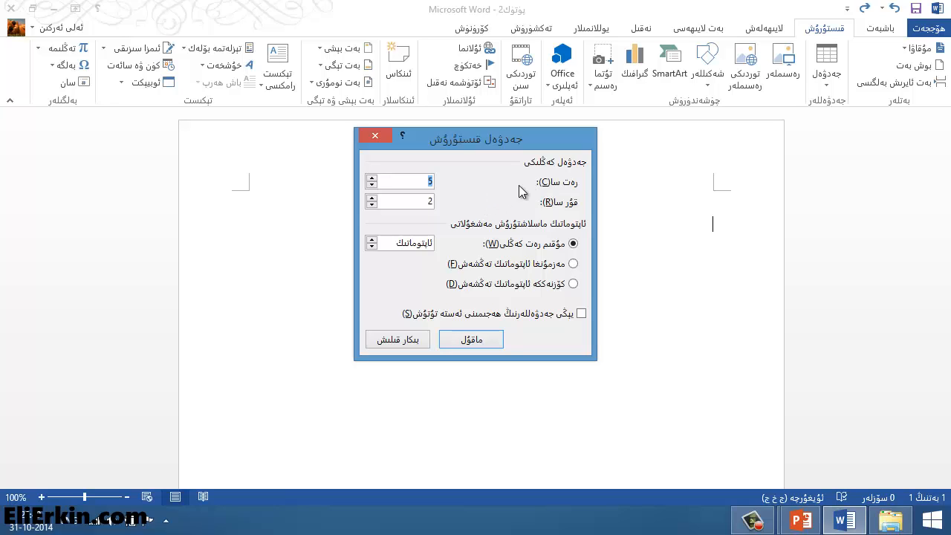
pyautogui.click(429, 182)
pyautogui.write('4')
pyautogui.write('10')
pyautogui.doubleClick(421, 202)
pyautogui.click(480, 342)
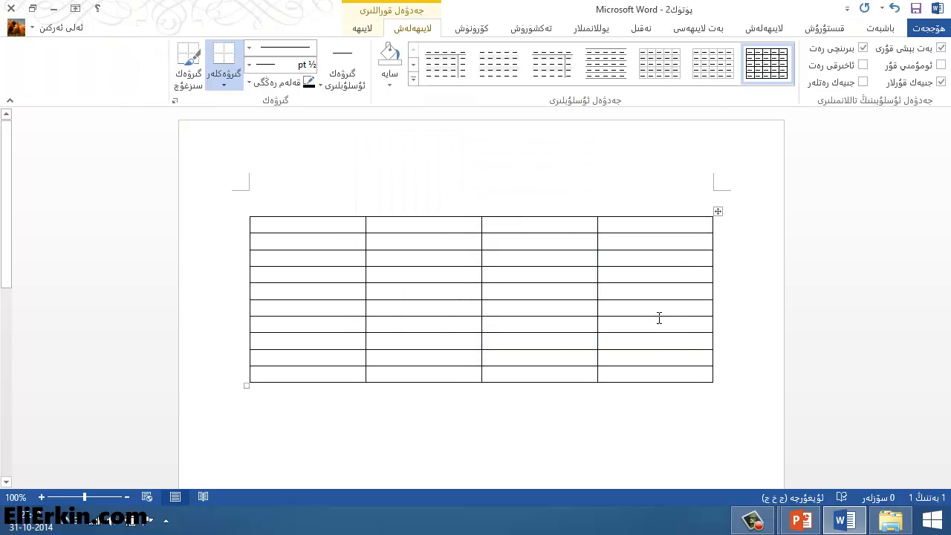
# Place the cursor in cells of the table's rightmost column, and undo the table insertion.
pyautogui.click(692, 239)
pyautogui.click(673, 276)
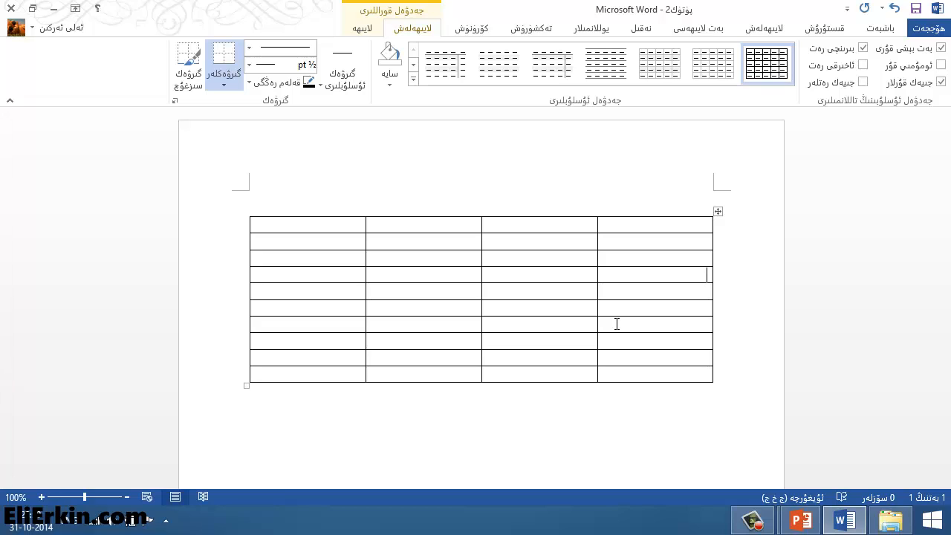
pyautogui.hotkey('ctrl', 'z')
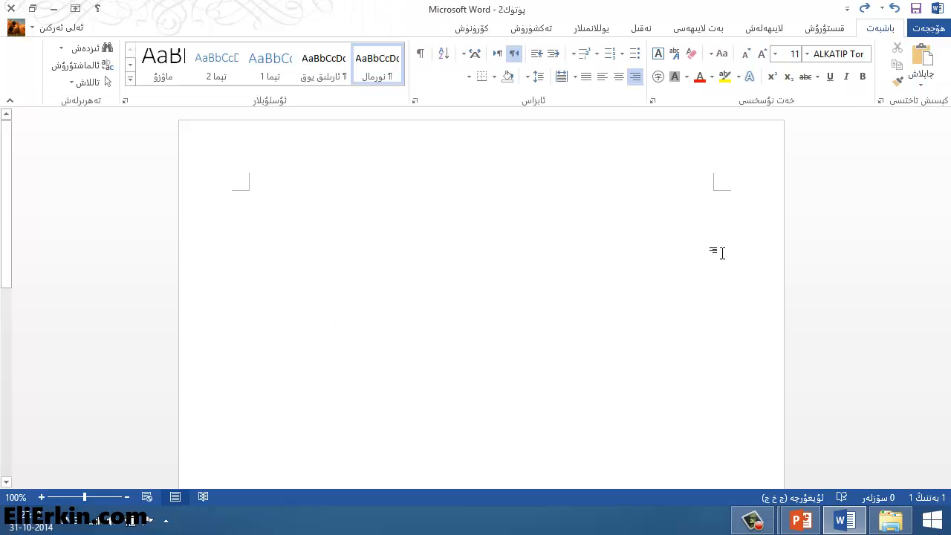
# Draw a table frame freehand with Draw Table and split it into three columns with two vertical lines.
pyautogui.click(825, 30)
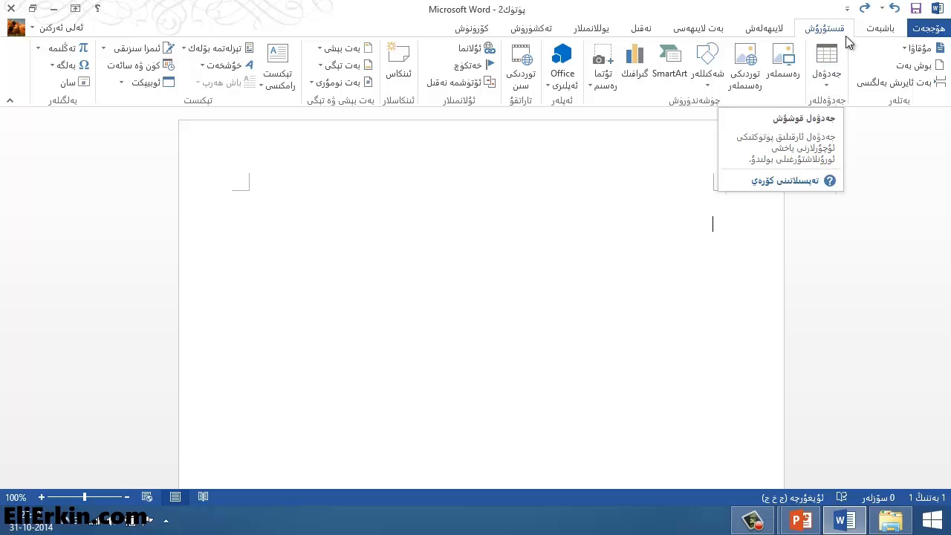
pyautogui.click(831, 87)
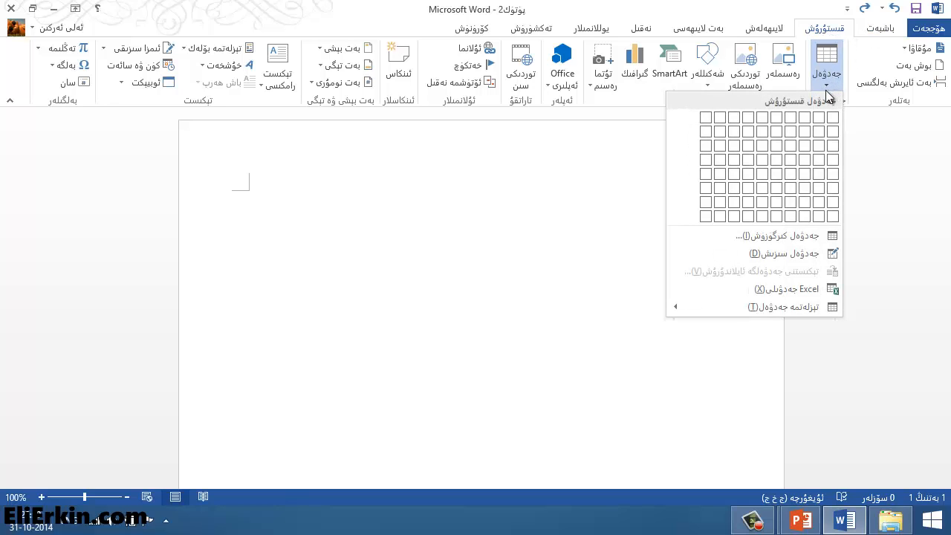
pyautogui.click(794, 256)
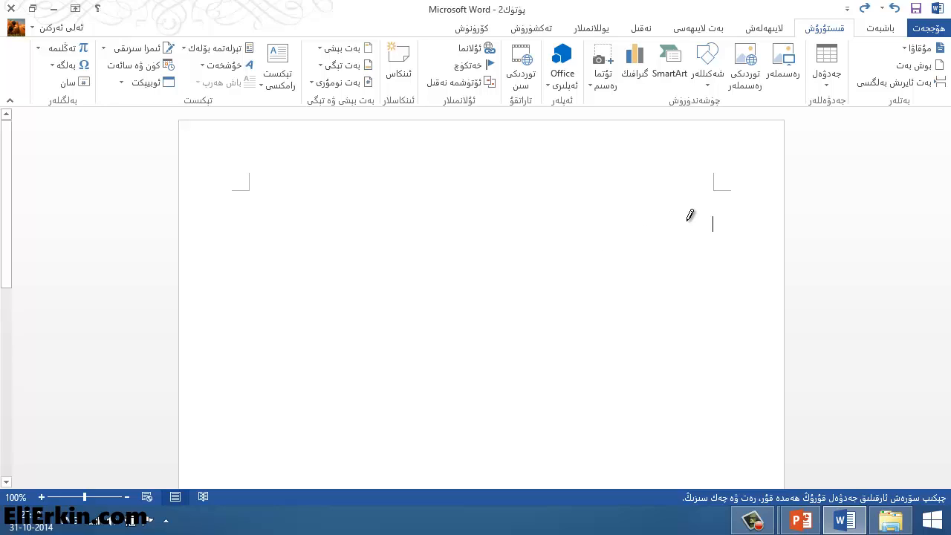
pyautogui.moveTo(714, 226)
pyautogui.mouseDown()
pyautogui.moveTo(715, 245)
pyautogui.moveTo(277, 391)
pyautogui.mouseUp()
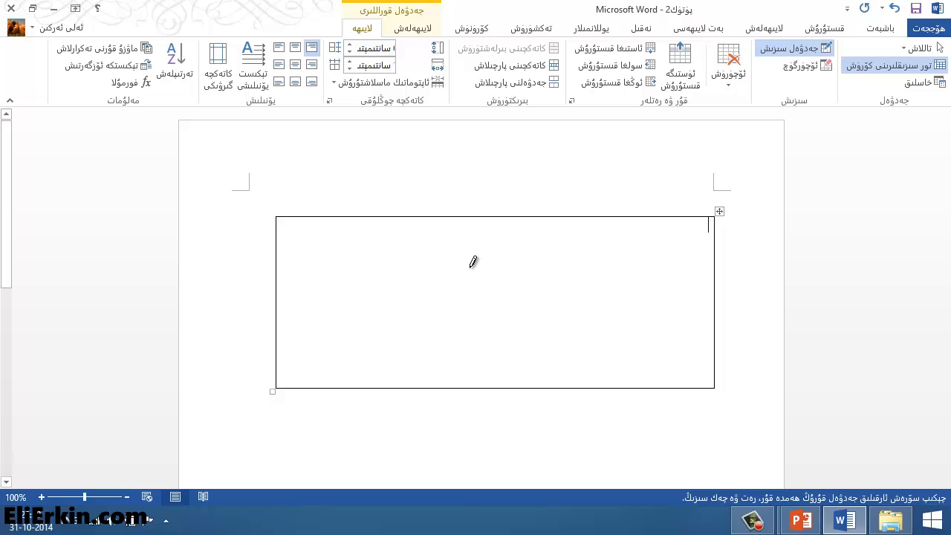
pyautogui.moveTo(628, 217); pyautogui.dragTo(630, 371)
pyautogui.moveTo(484, 219)
pyautogui.mouseDown()
pyautogui.moveTo(471, 379)
pyautogui.moveTo(463, 374)
pyautogui.mouseUp()
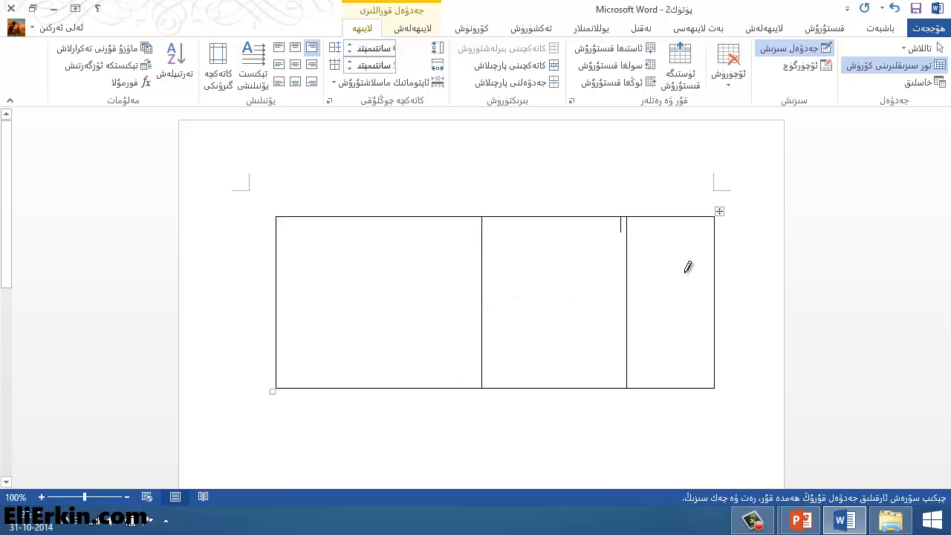
# Draw six horizontal lines across the table to divide it into seven rows.
pyautogui.moveTo(710, 240); pyautogui.dragTo(409, 244)
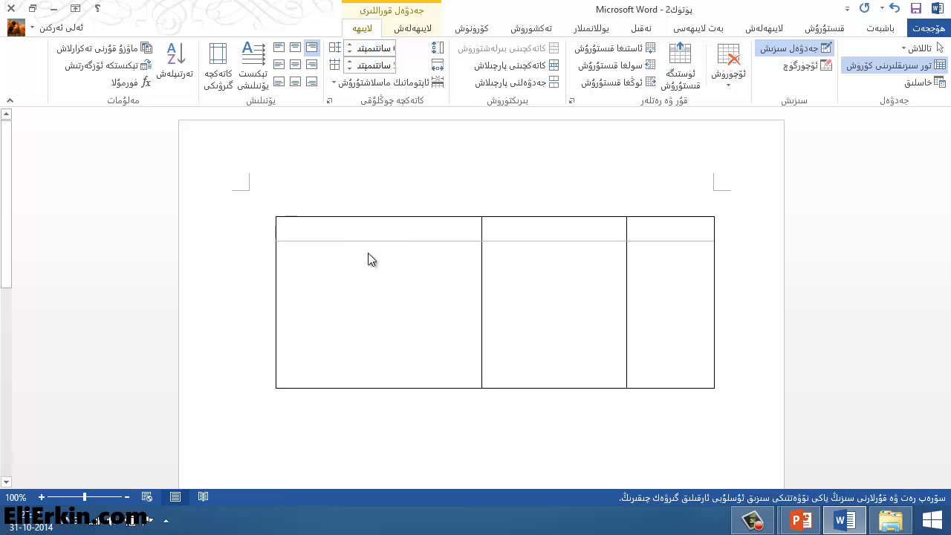
pyautogui.moveTo(719, 269)
pyautogui.mouseDown()
pyautogui.moveTo(372, 272)
pyautogui.moveTo(332, 283)
pyautogui.mouseUp()
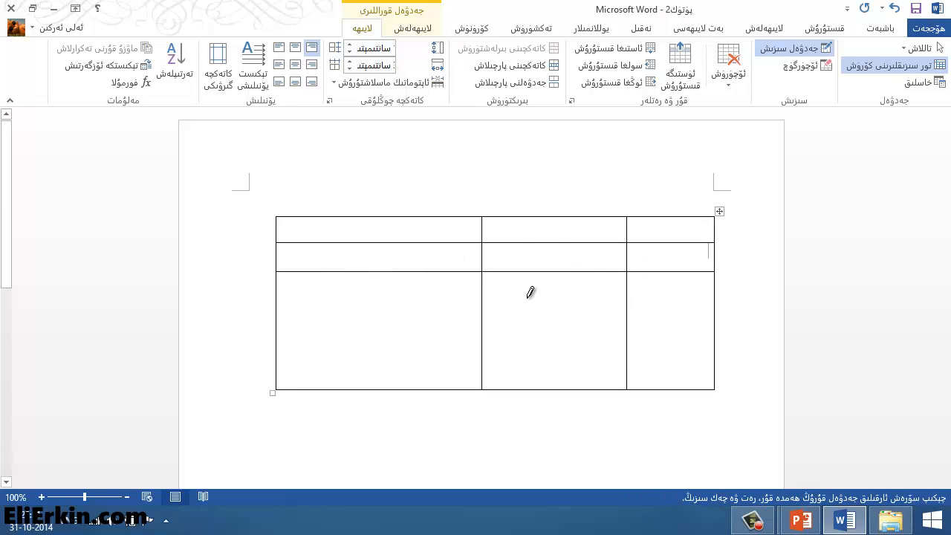
pyautogui.moveTo(711, 293); pyautogui.dragTo(324, 307)
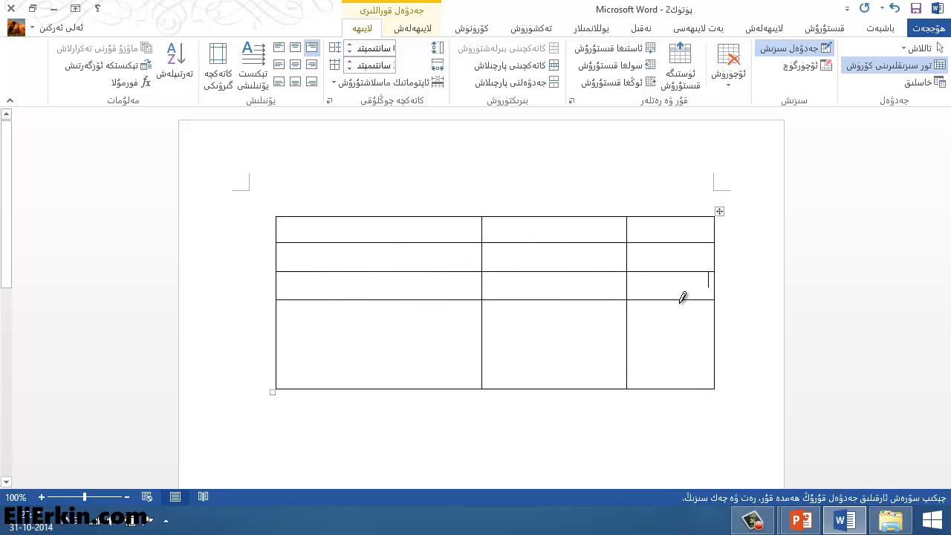
pyautogui.moveTo(716, 315)
pyautogui.mouseDown()
pyautogui.moveTo(342, 319)
pyautogui.moveTo(350, 329)
pyautogui.mouseUp()
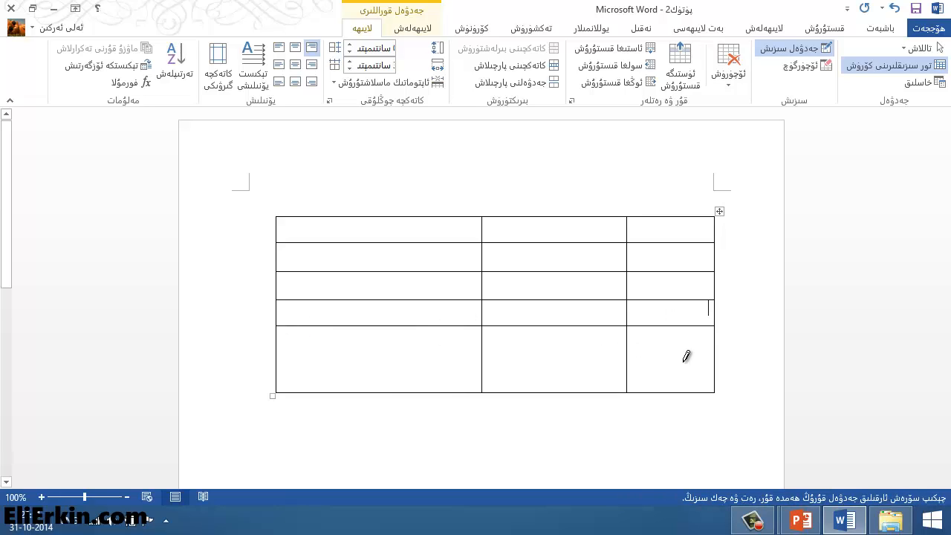
pyautogui.moveTo(686, 356)
pyautogui.mouseDown()
pyautogui.moveTo(435, 372)
pyautogui.moveTo(276, 358)
pyautogui.mouseUp()
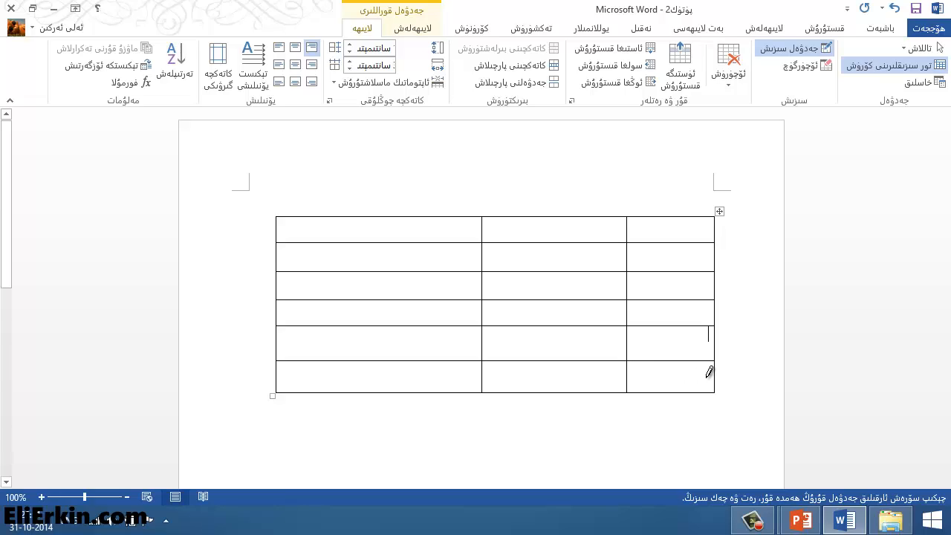
pyautogui.moveTo(709, 371); pyautogui.dragTo(312, 379)
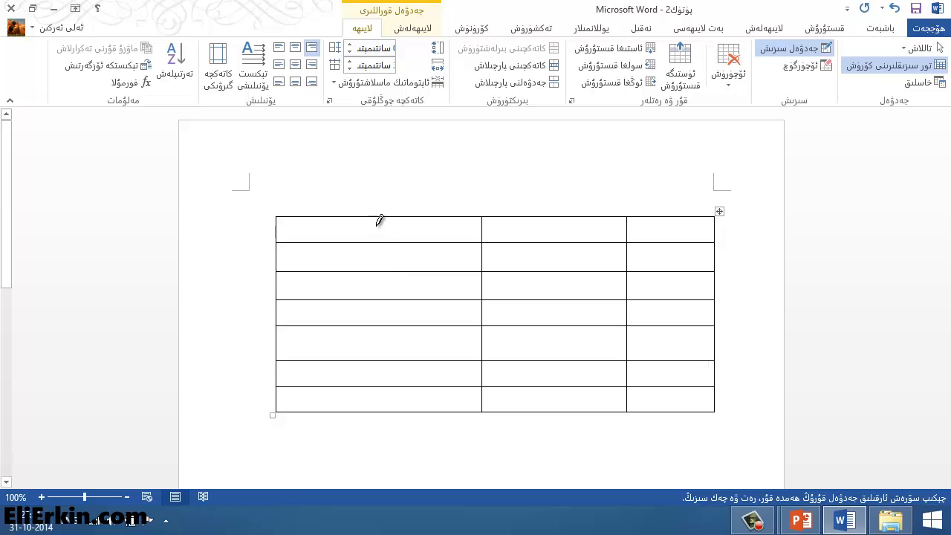
# Draw a vertical line splitting the table's leftmost column and a diagonal line across the upper-right cell.
pyautogui.moveTo(377, 218); pyautogui.dragTo(372, 402)
pyautogui.moveTo(715, 216); pyautogui.dragTo(629, 248)
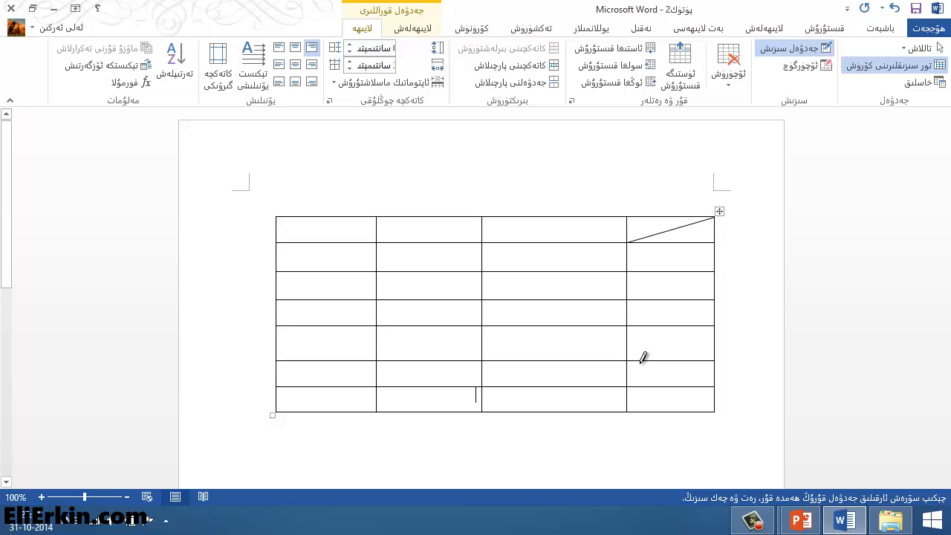
# Undo all the hand-drawn table lines and the table frame until the page is empty.
pyautogui.hotkey('ctrl', 'z')
pyautogui.hotkey('ctrl', 'z')
pyautogui.hotkey('ctrl', 'z')
pyautogui.hotkey('ctrl', 'z')
pyautogui.hotkey('ctrl', 'z')
pyautogui.hotkey('ctrl', 'z')
pyautogui.hotkey('ctrl', 'z')
pyautogui.hotkey('ctrl', 'z')
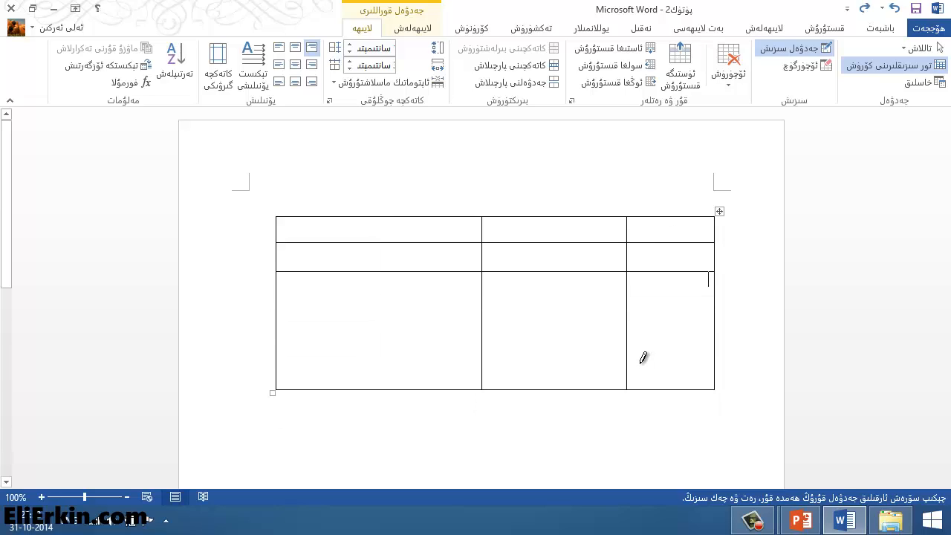
pyautogui.hotkey('ctrl', 'z')
pyautogui.hotkey('ctrl', 'z')
pyautogui.hotkey('ctrl', 'z')
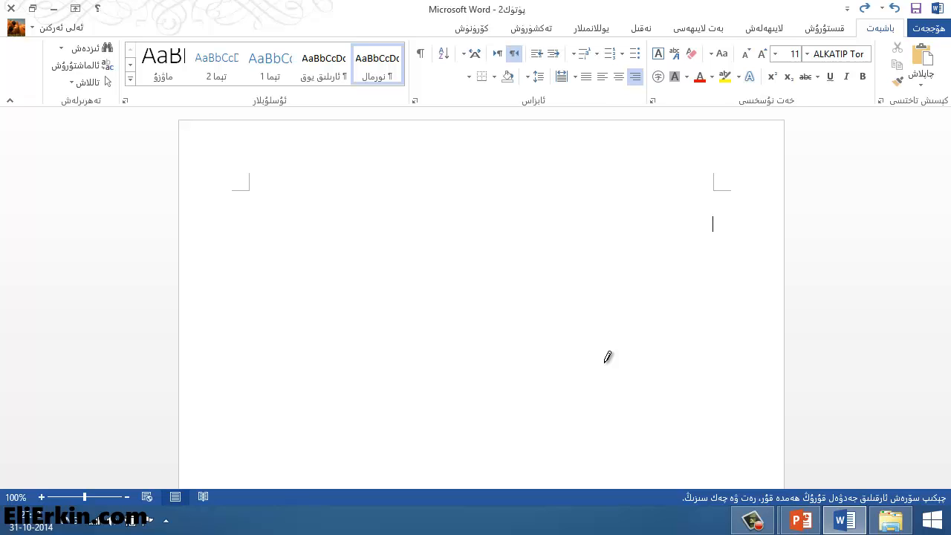
# Turn off the Draw Table tool to return to normal text editing.
pyautogui.click(838, 30)
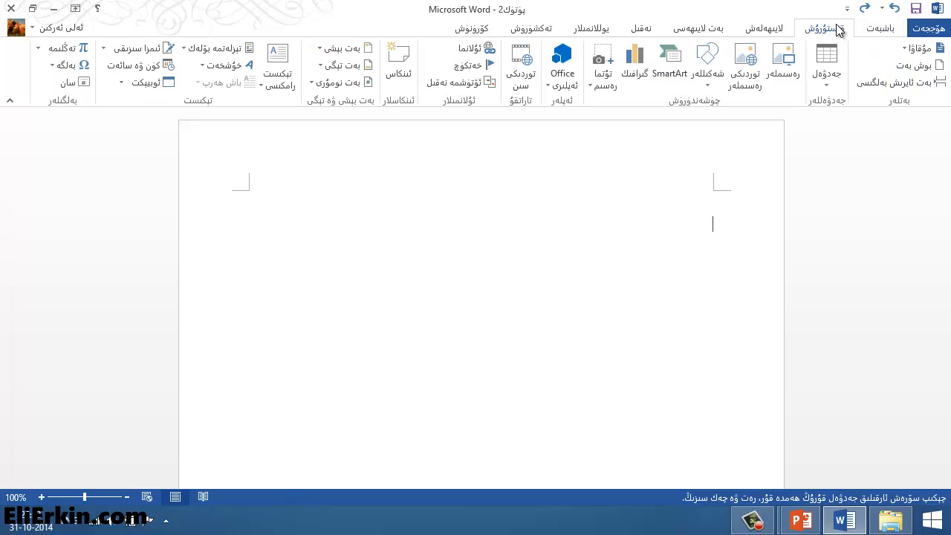
pyautogui.click(827, 87)
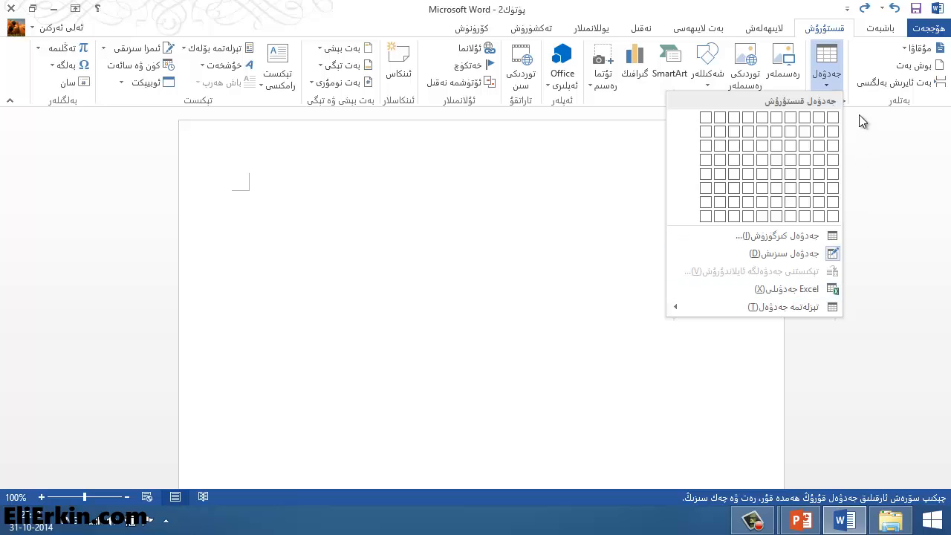
pyautogui.click(795, 254)
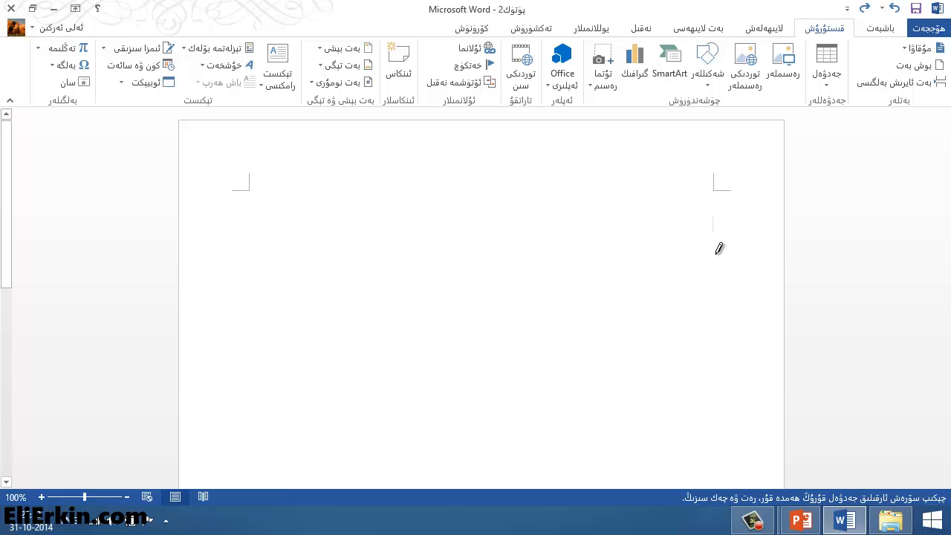
pyautogui.press('Escape')
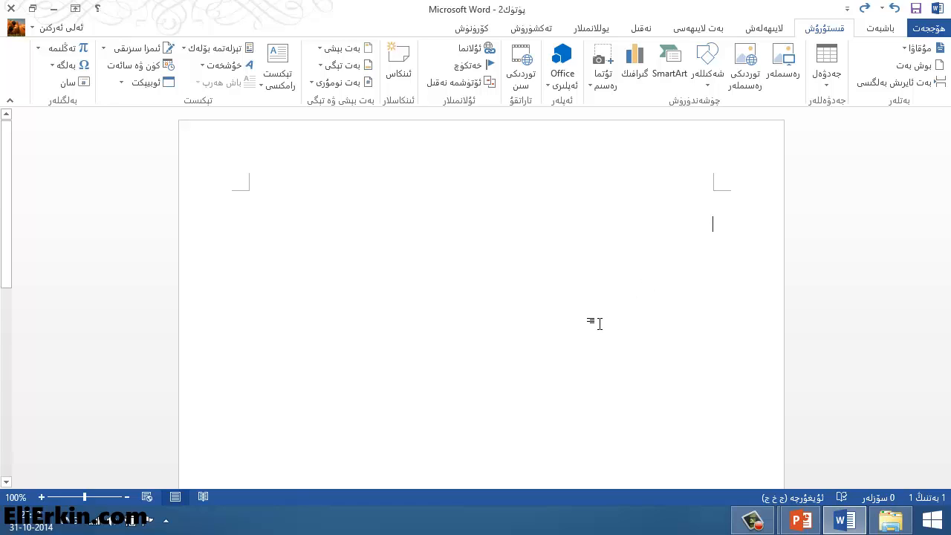
# Enter the heading "2-2-سىنىپنىڭ دەرس جەدۋىلى" on the first line and start a new line below it.
pyautogui.press('super+space')
pyautogui.press('super+space')
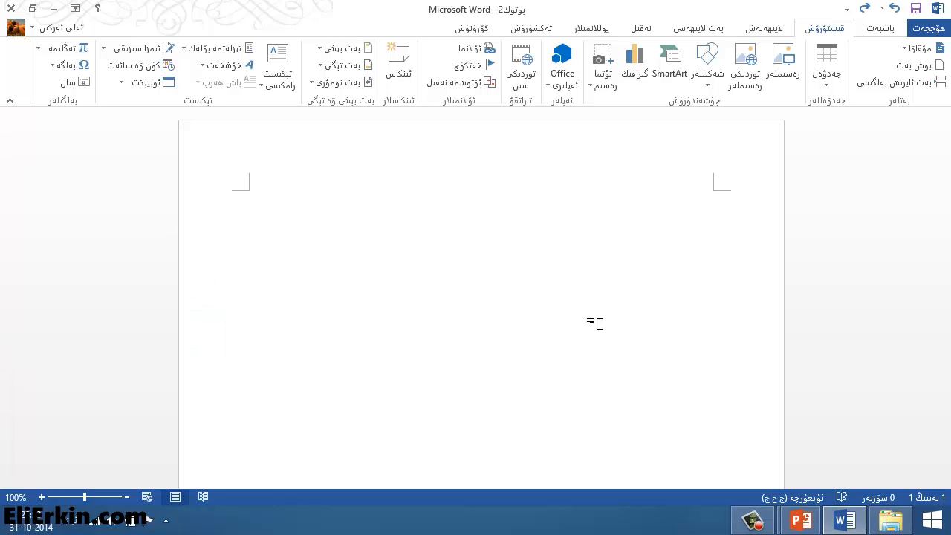
pyautogui.write('2-2')
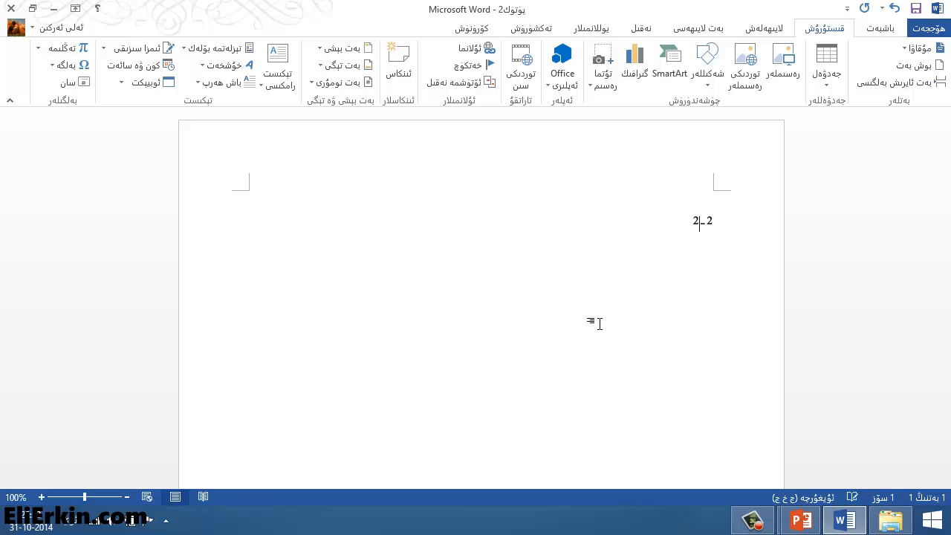
pyautogui.write('-سنىپنىڭ دەرس ج')
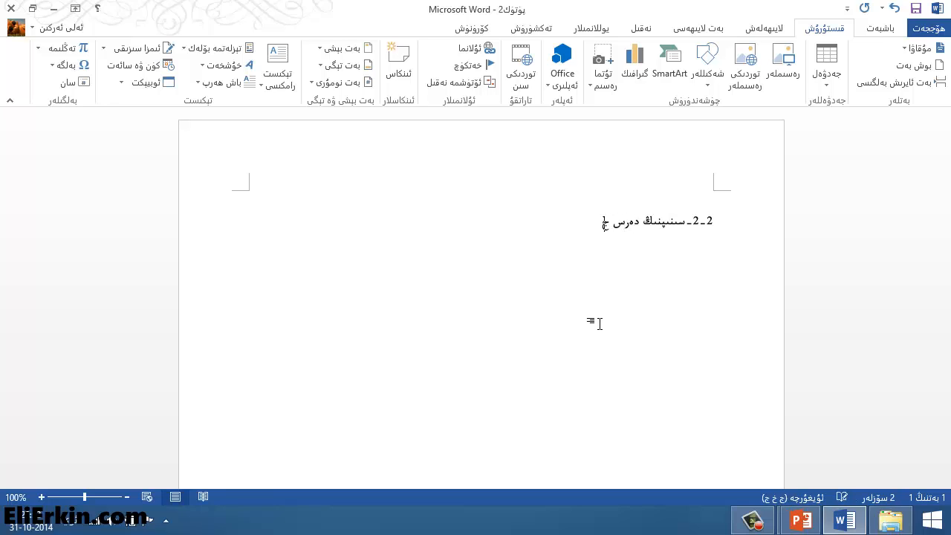
pyautogui.write('ەدۋىلى')
pyautogui.press('Return')
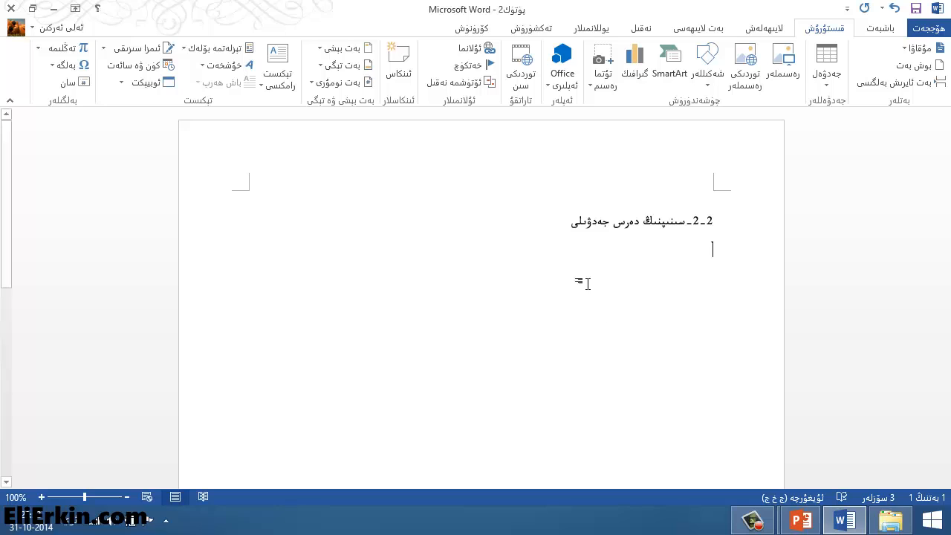
# Centre the heading "2-2-سىنىپنىڭ دەرس جەدۋىلى" and place the cursor on a new line below it.
pyautogui.click(657, 224)
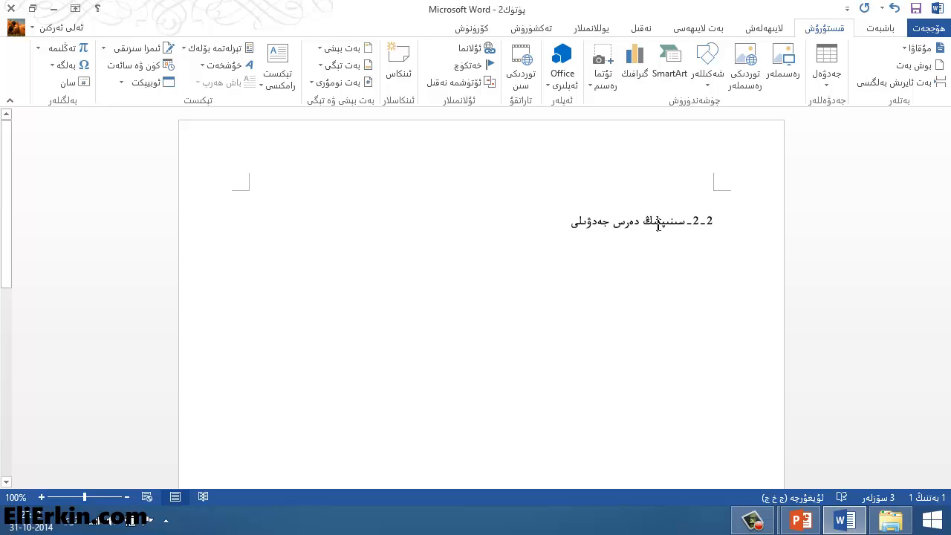
pyautogui.click(880, 28)
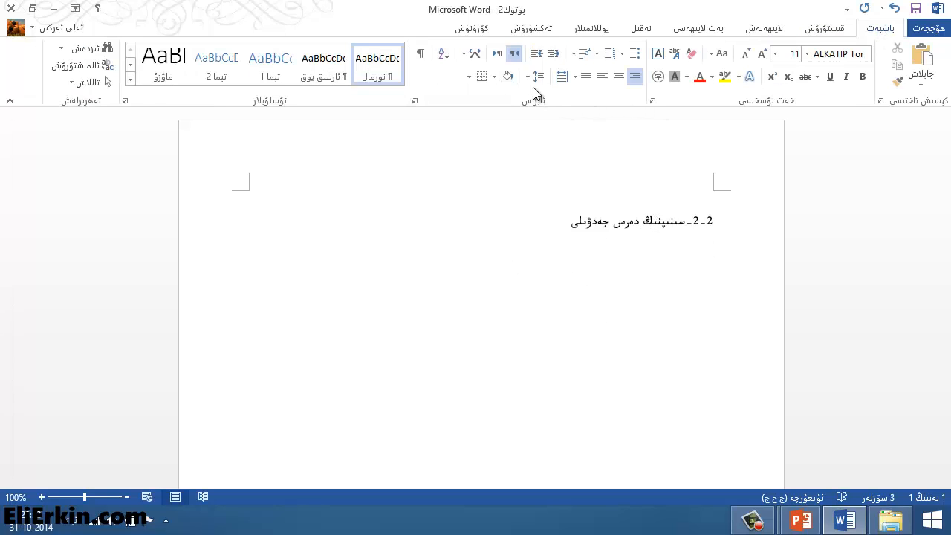
pyautogui.click(619, 77)
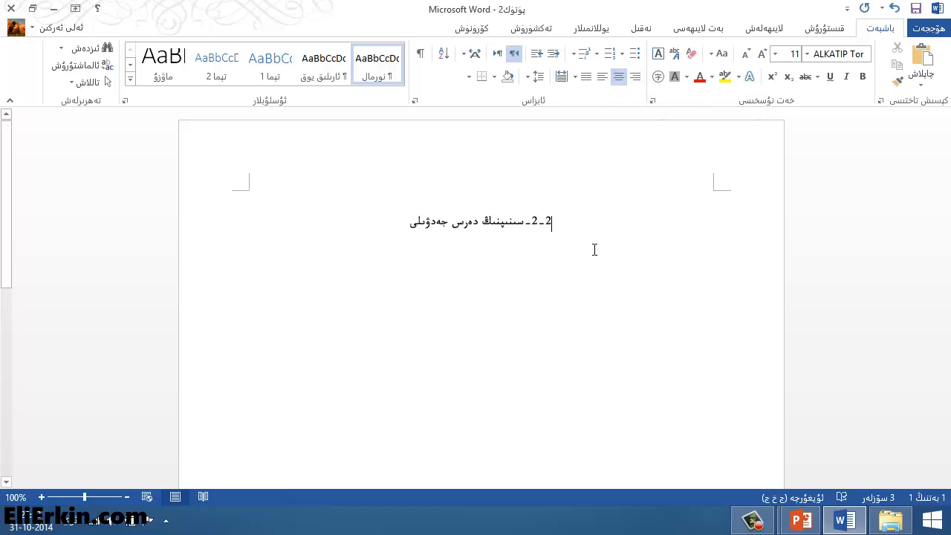
pyautogui.click(402, 226)
pyautogui.click(435, 254)
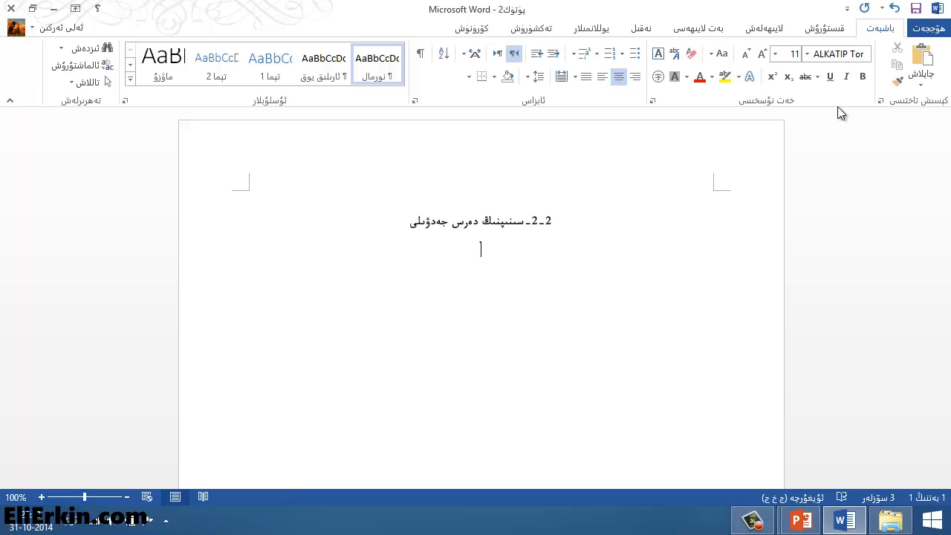
# Insert a table with 6 columns and 7 rows below the heading through the table size dialog.
pyautogui.click(825, 30)
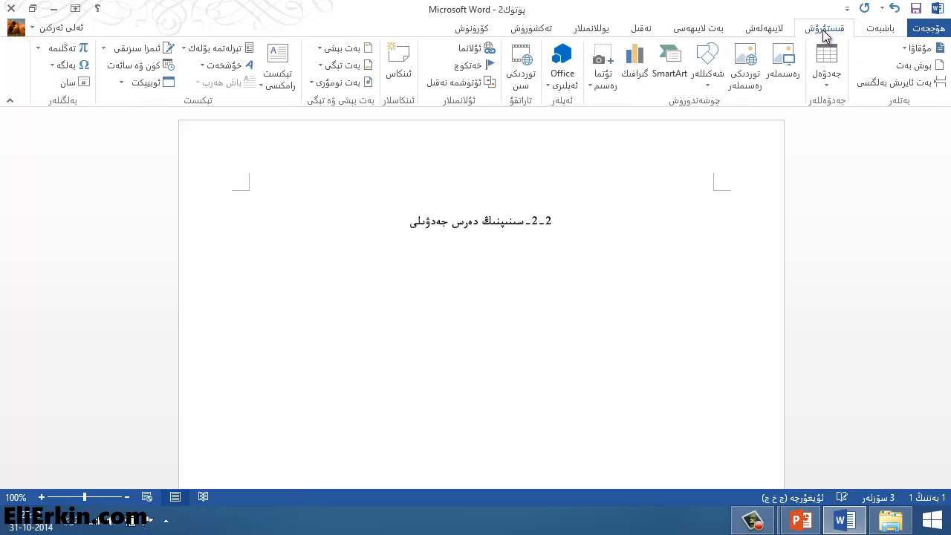
pyautogui.click(825, 78)
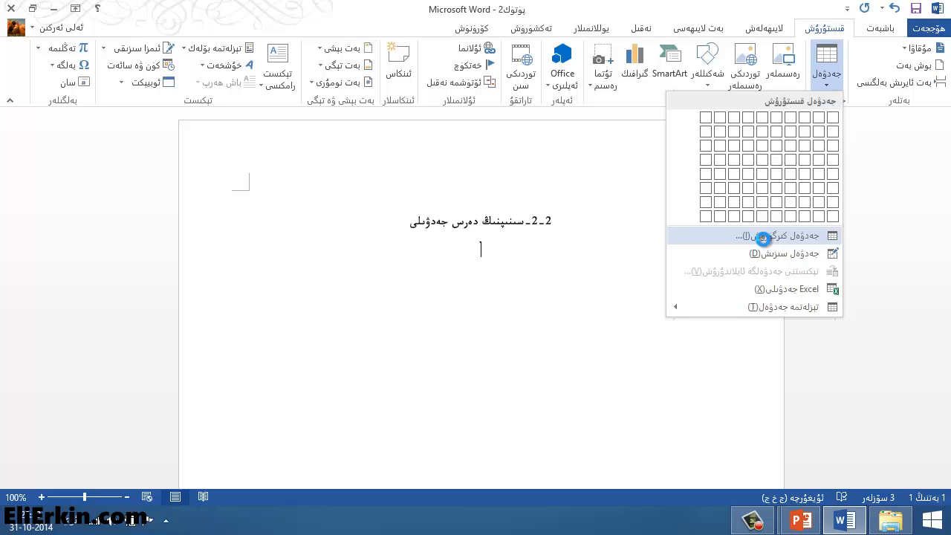
pyautogui.click(763, 236)
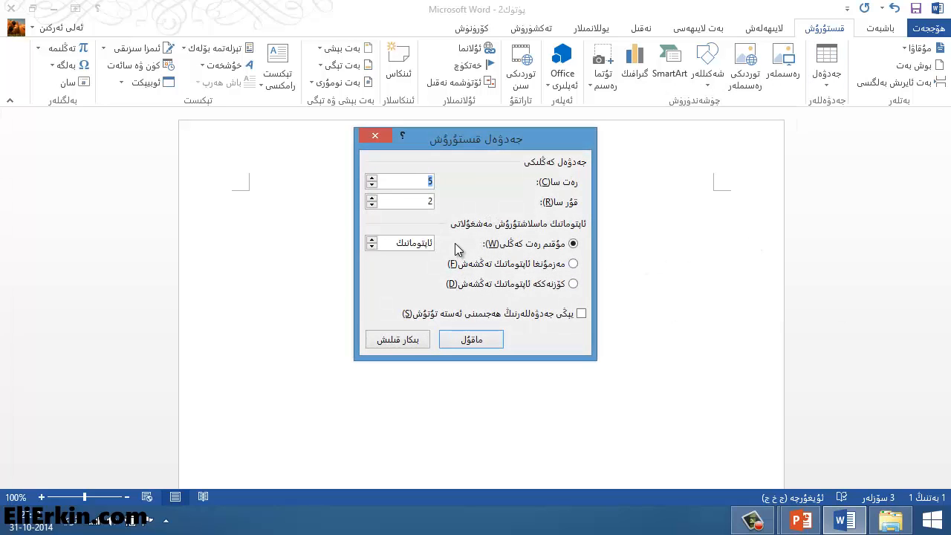
pyautogui.write('6')
pyautogui.doubleClick(430, 201)
pyautogui.write('7')
pyautogui.click(471, 340)
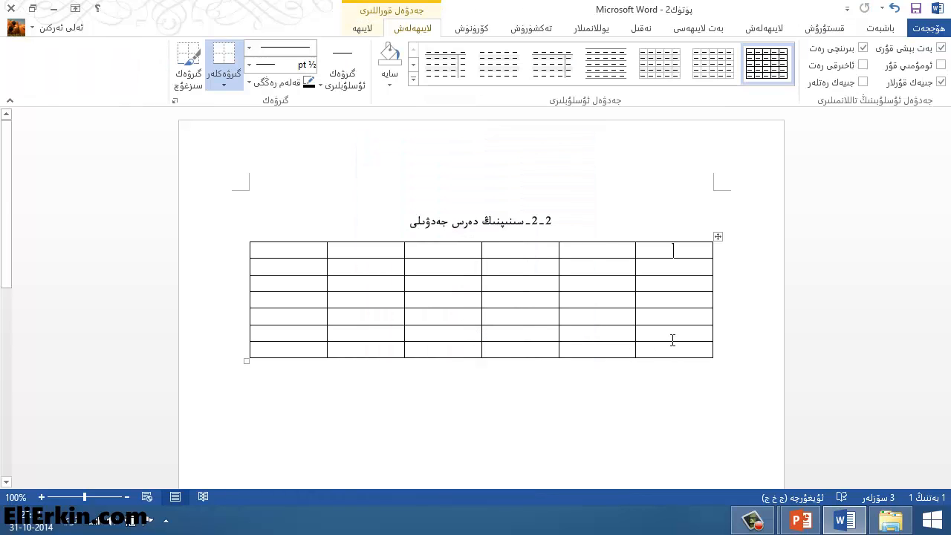
# Fill the header row, starting beside the empty corner cell, with the weekdays دۈشەنبە, سەيشەنبە, چارشەنبە, پەيشەنبە and جۈمە.
pyautogui.click(628, 253)
pyautogui.write('دۆشە')
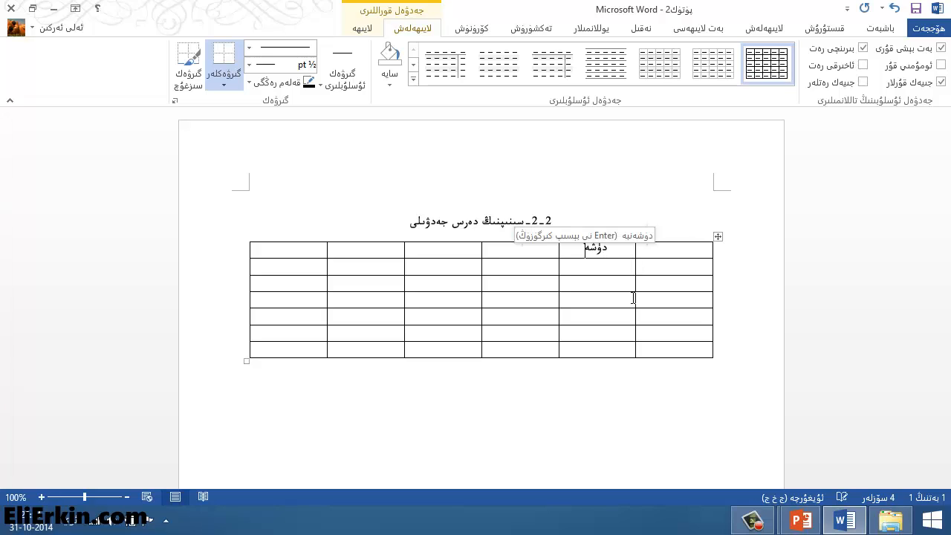
pyautogui.press('Return')
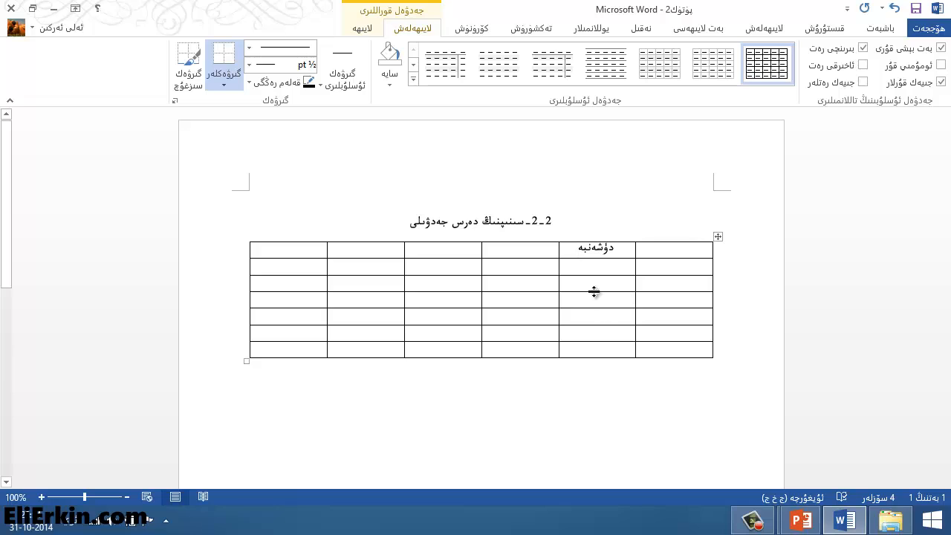
pyautogui.click(543, 251)
pyautogui.write('سەيشە')
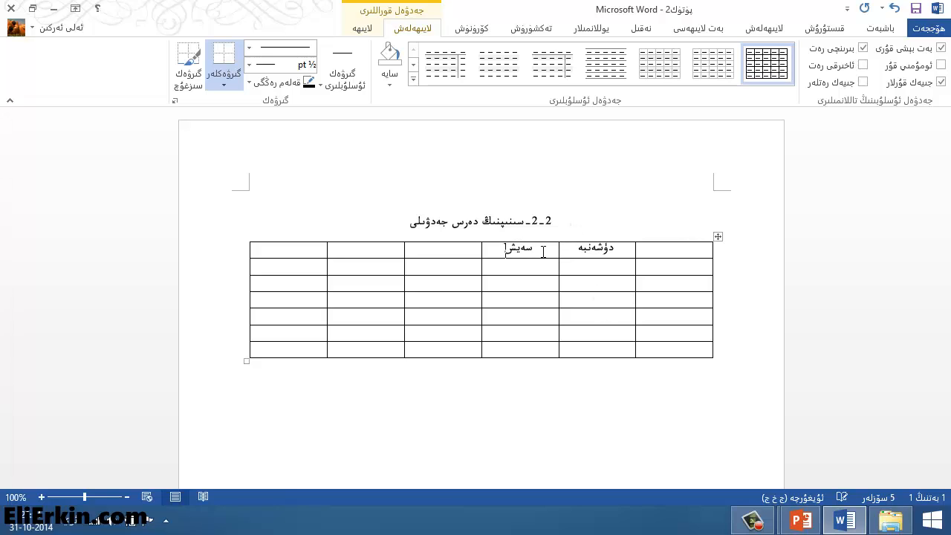
pyautogui.press('Return')
pyautogui.click(457, 253)
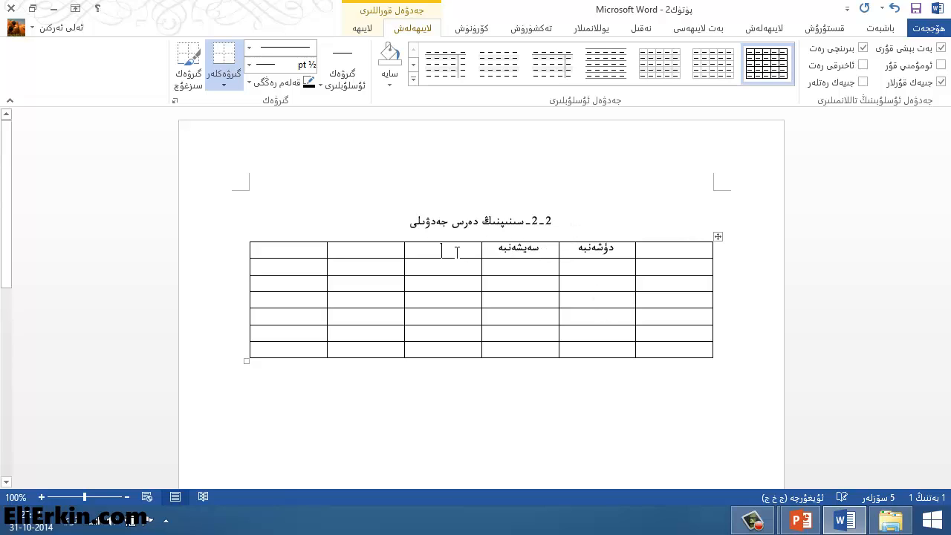
pyautogui.write('چارشەن')
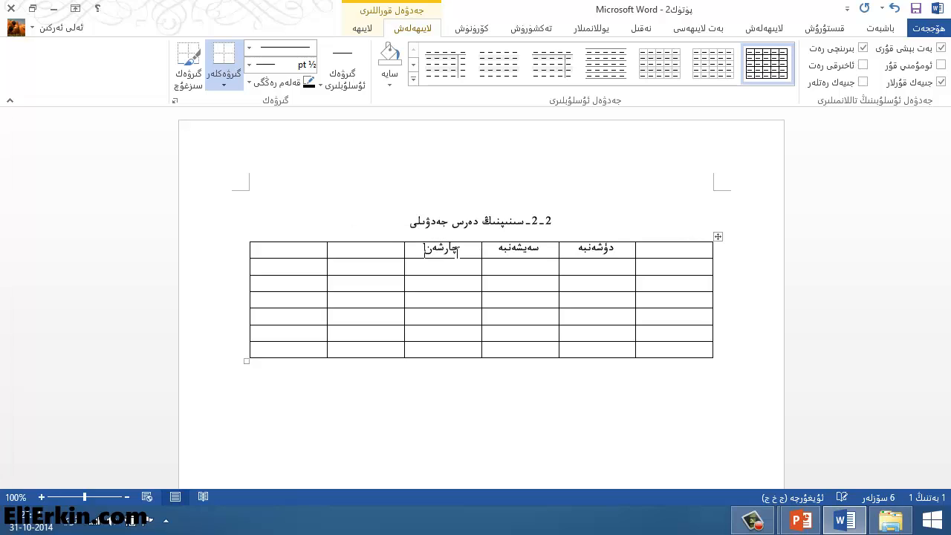
pyautogui.press('Return')
pyautogui.write('پەيشەن')
pyautogui.press('Return')
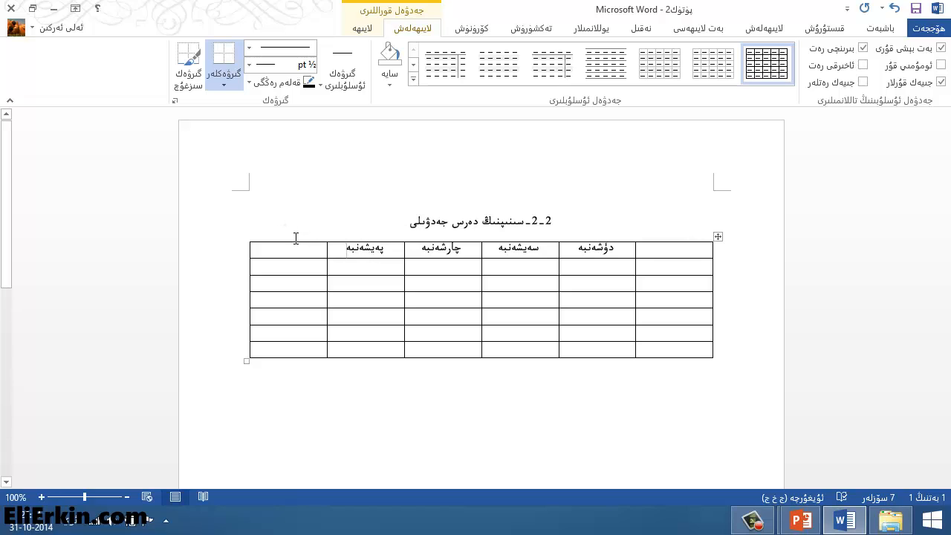
pyautogui.click(294, 250)
pyautogui.write('جۈمە')
# Number the six rows under the empty corner cell from 1 to 6.
pyautogui.write('1')
pyautogui.write('2')
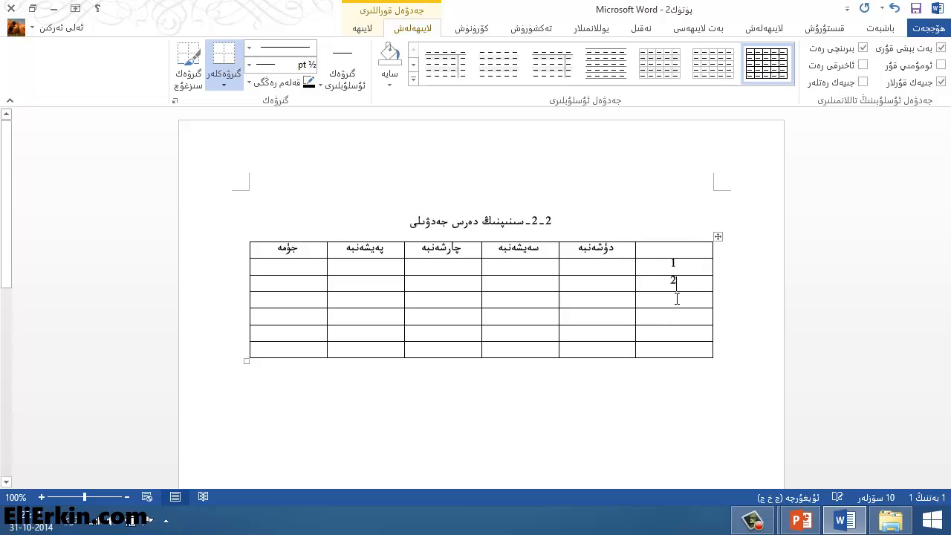
pyautogui.click(676, 300)
pyautogui.write('3 ')
pyautogui.write('4 ')
pyautogui.write('5 ')
pyautogui.write('6')
# Under دۈشەنبە, enter the subjects ئەدەبىيات in row 1, ئالگېبرا in row 3 and فىزىكا in row 5.
pyautogui.click(614, 266)
pyautogui.write('ئەد')
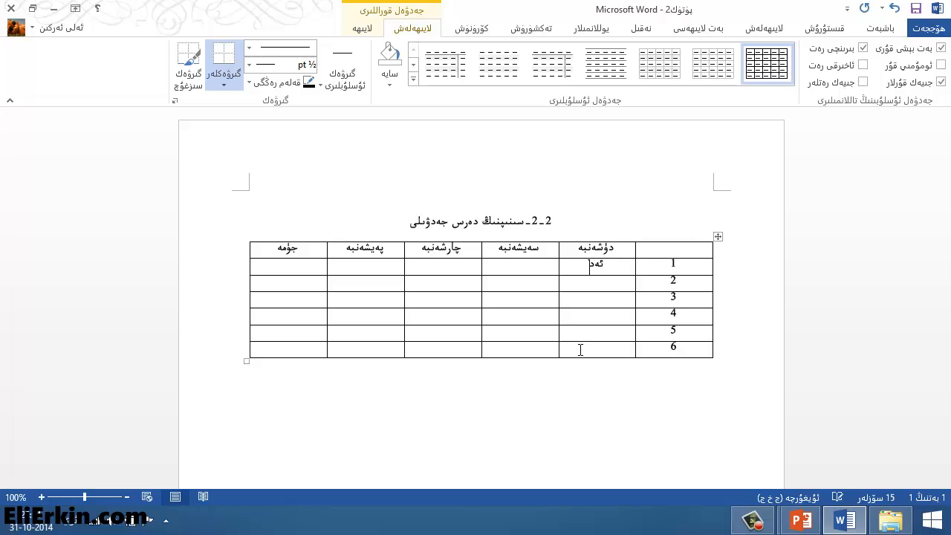
pyautogui.write('ەبىيات')
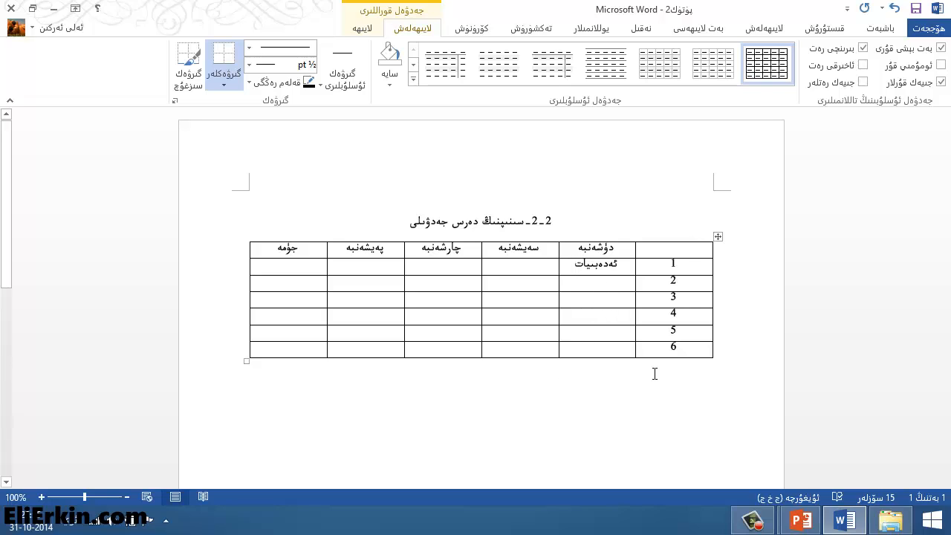
pyautogui.write('ئالگېبرا')
pyautogui.click(614, 333)
pyautogui.write('فىزىكا')
# Copy the subject ئەدەبىيات from row 1 into the row 2 cell under دۈشەنبە.
pyautogui.moveTo(619, 265); pyautogui.dragTo(576, 268)
pyautogui.hotkey('ctrl', 'c')
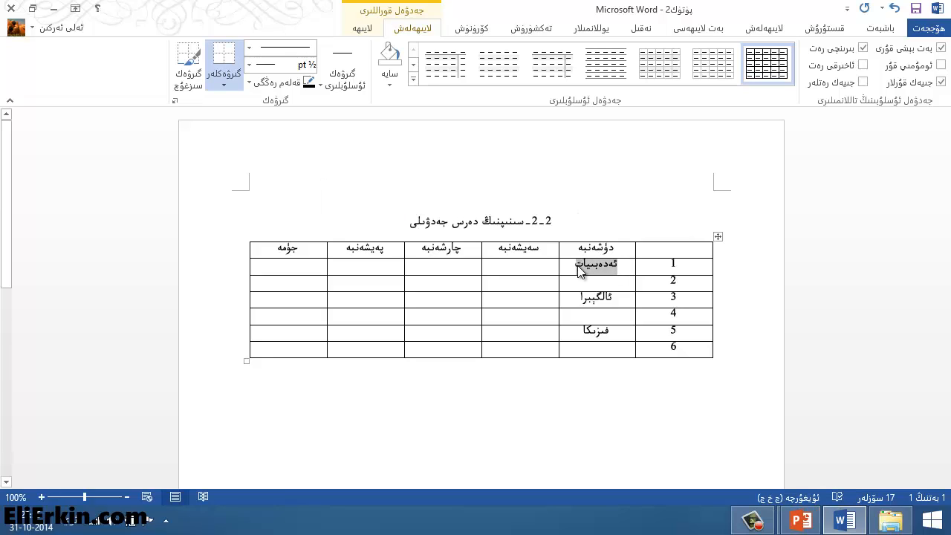
pyautogui.click(601, 284)
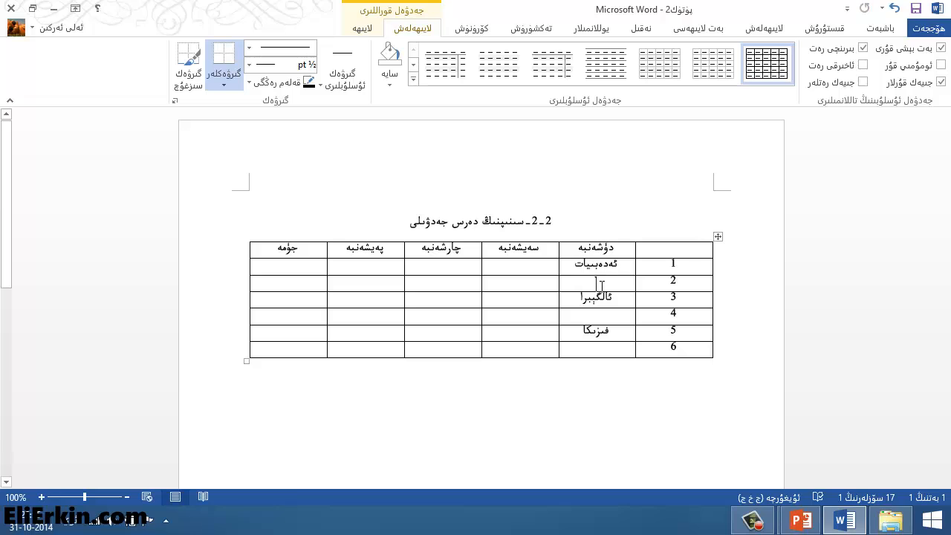
pyautogui.hotkey('ctrl', 'v')
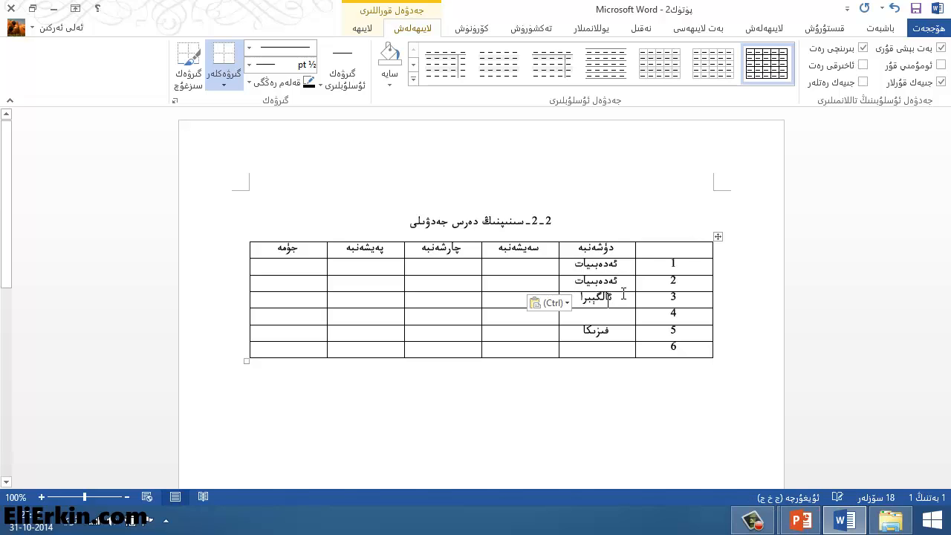
pyautogui.click(531, 263)
# Draw a diagonal line across the table's empty corner cell with Draw Table, and leave the drawing mode.
pyautogui.click(642, 252)
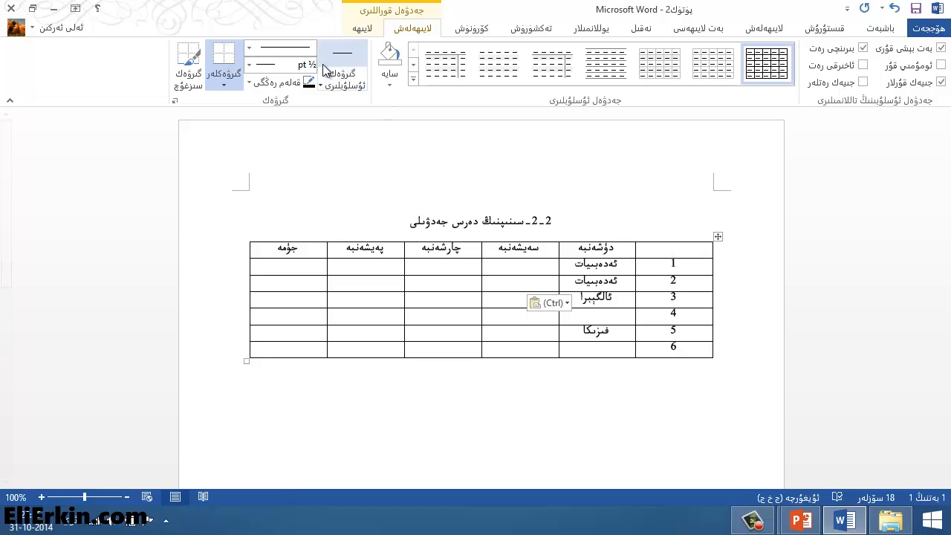
pyautogui.click(883, 28)
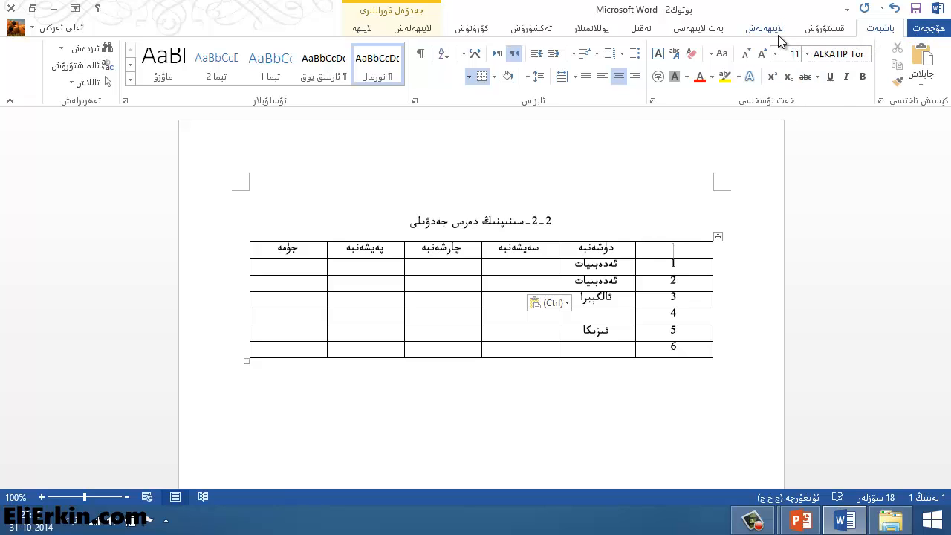
pyautogui.click(825, 31)
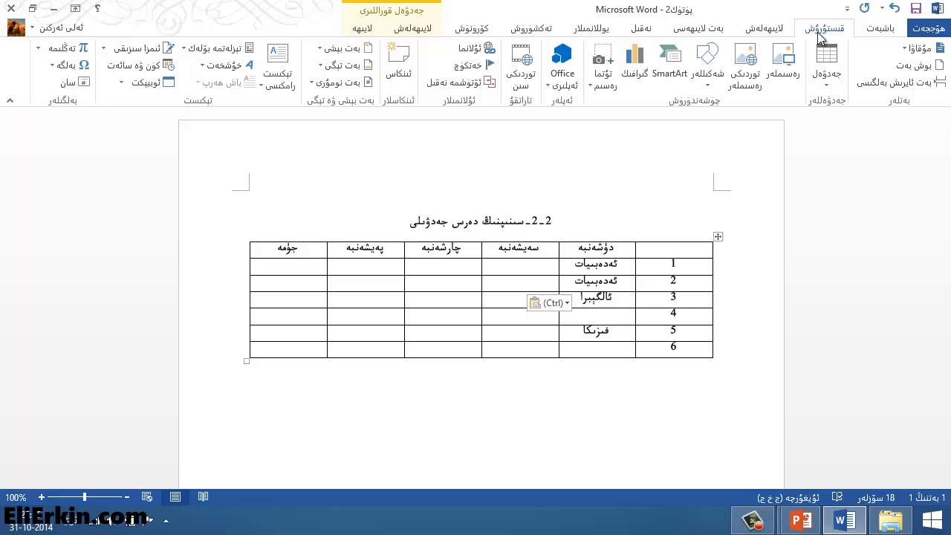
pyautogui.click(827, 89)
pyautogui.click(787, 248)
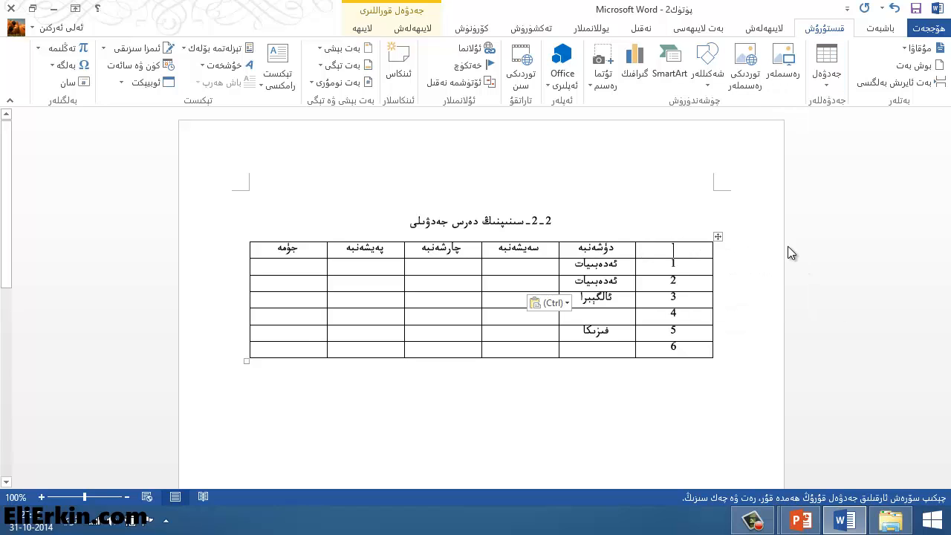
pyautogui.moveTo(712, 243); pyautogui.dragTo(640, 258)
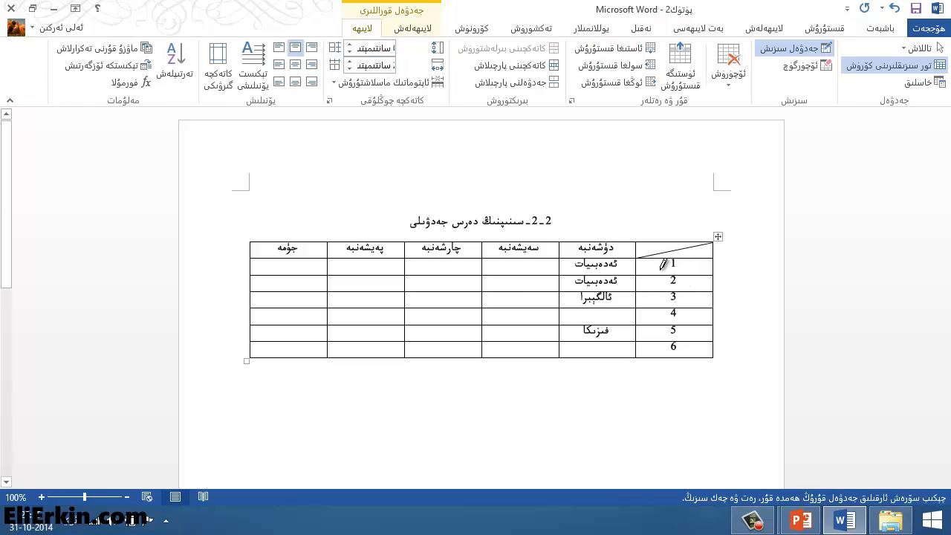
pyautogui.click(888, 30)
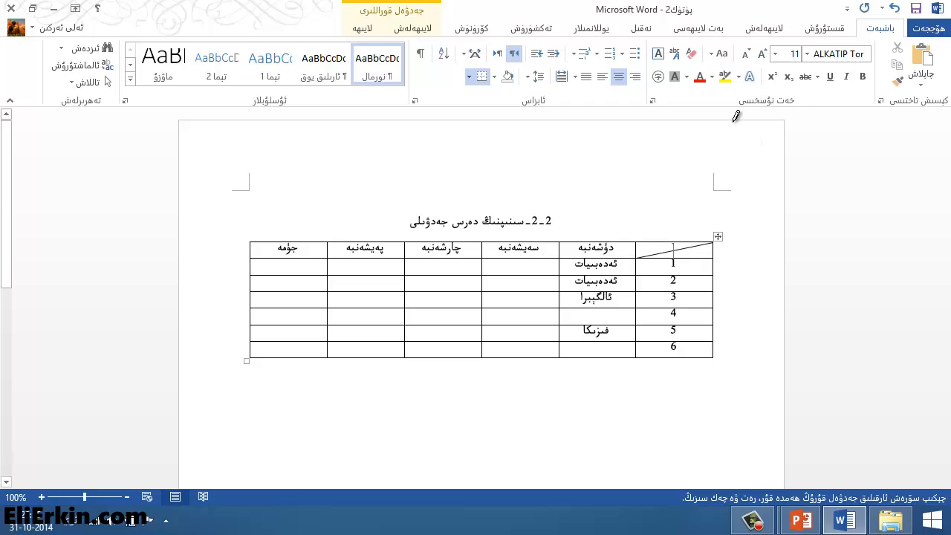
pyautogui.press('Escape')
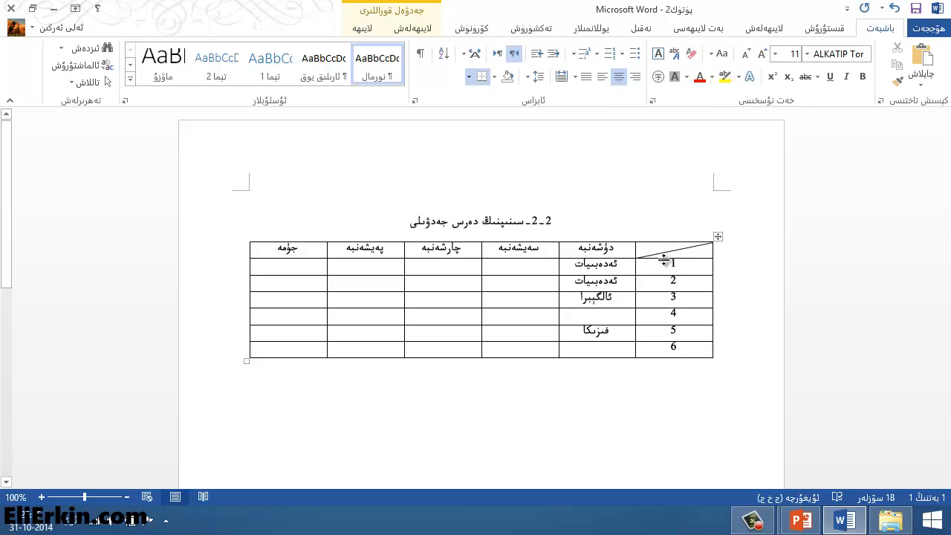
# Make the header row taller and enter كۈنلەر and سائەت on two lines in the diagonally split corner cell.
pyautogui.moveTo(664, 259); pyautogui.dragTo(664, 283)
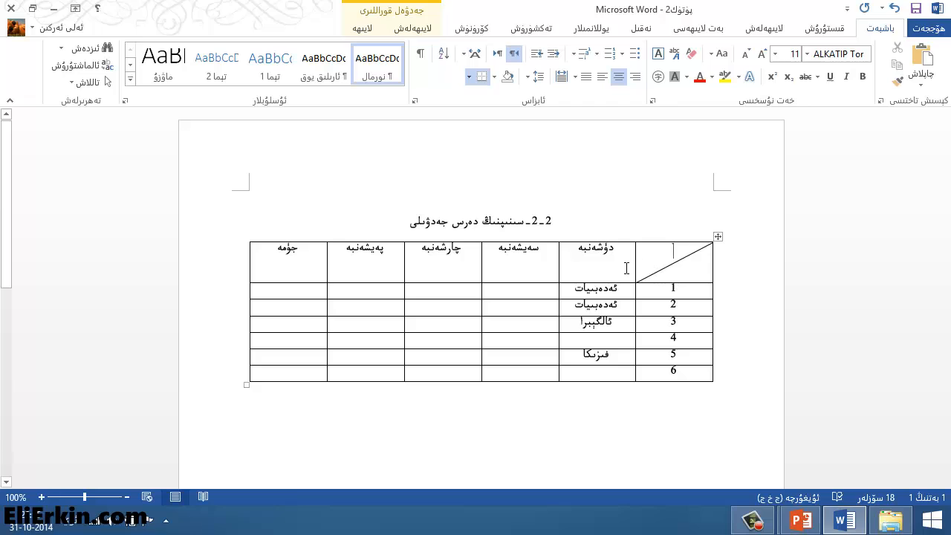
pyautogui.write('ك')
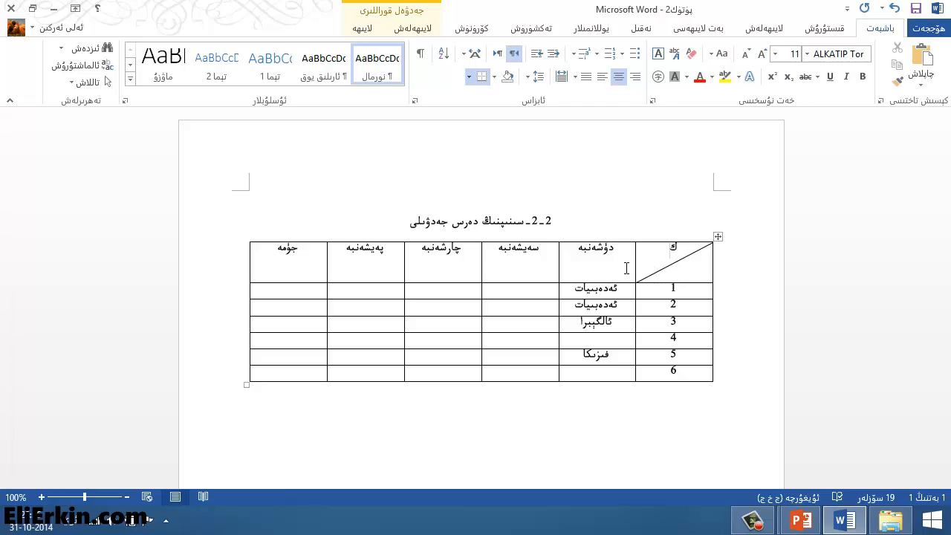
pyautogui.write('ۈنلەر سائەت')
# Align كۈنلەر to the left and سائەت to the right inside the diagonally split corner cell.
pyautogui.press('Up')
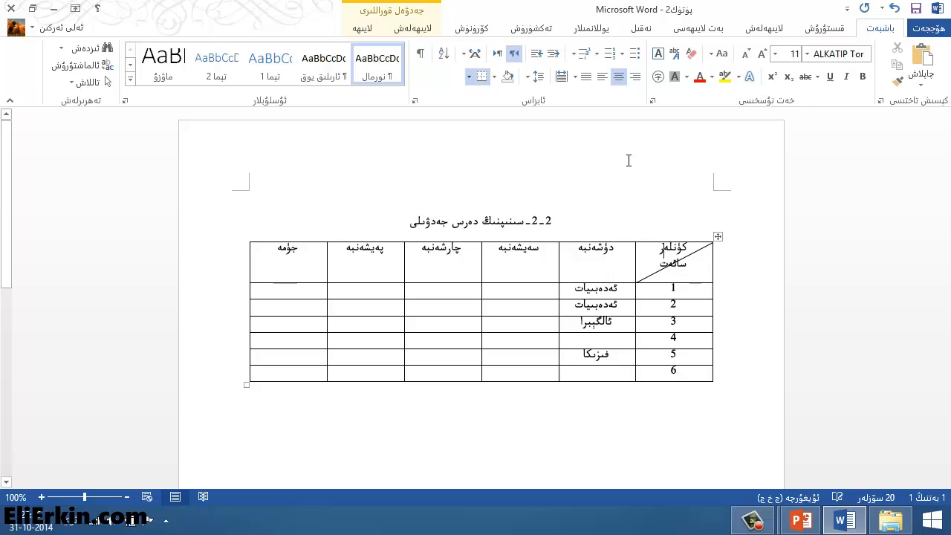
pyautogui.click(602, 77)
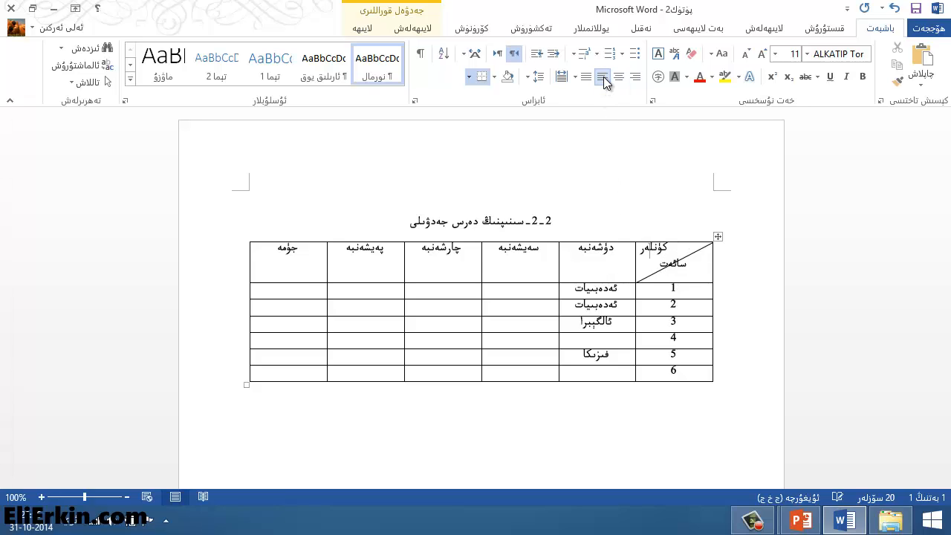
pyautogui.click(679, 271)
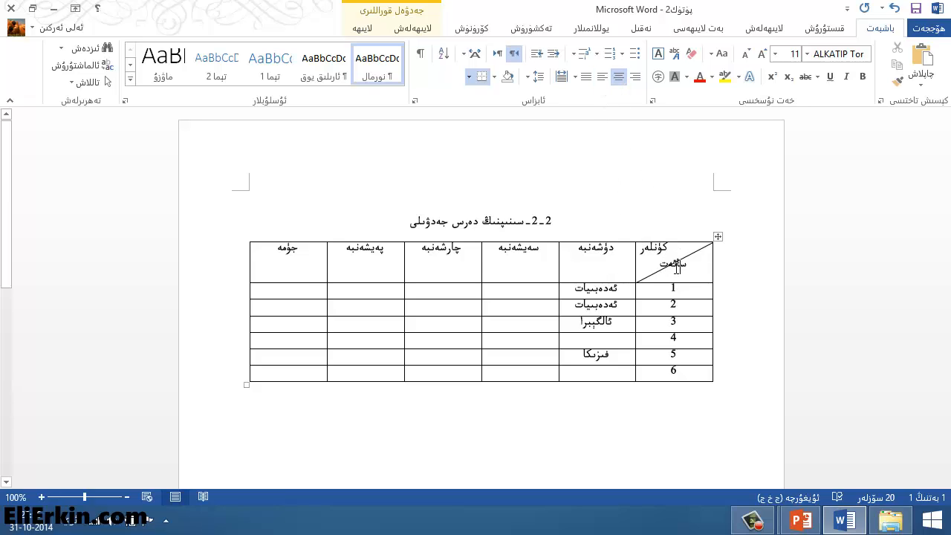
pyautogui.click(635, 78)
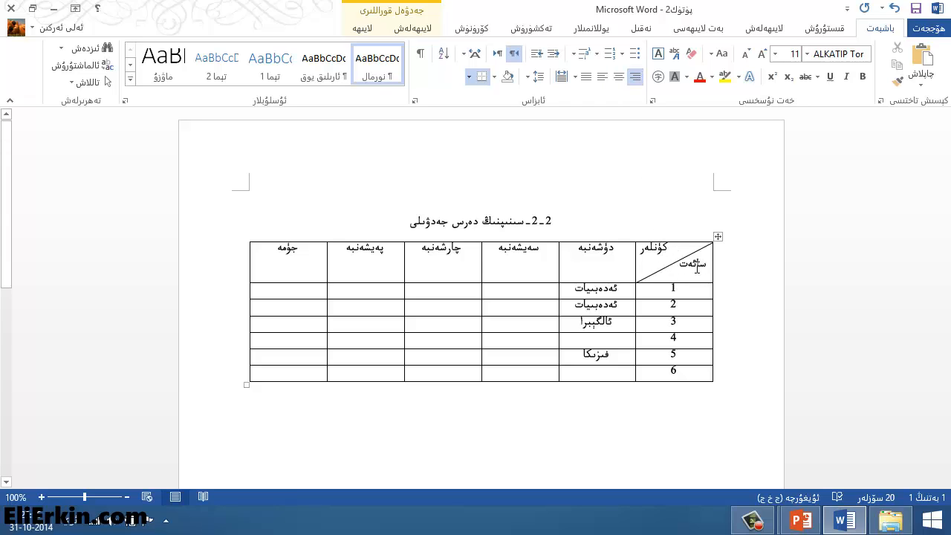
pyautogui.click(625, 267)
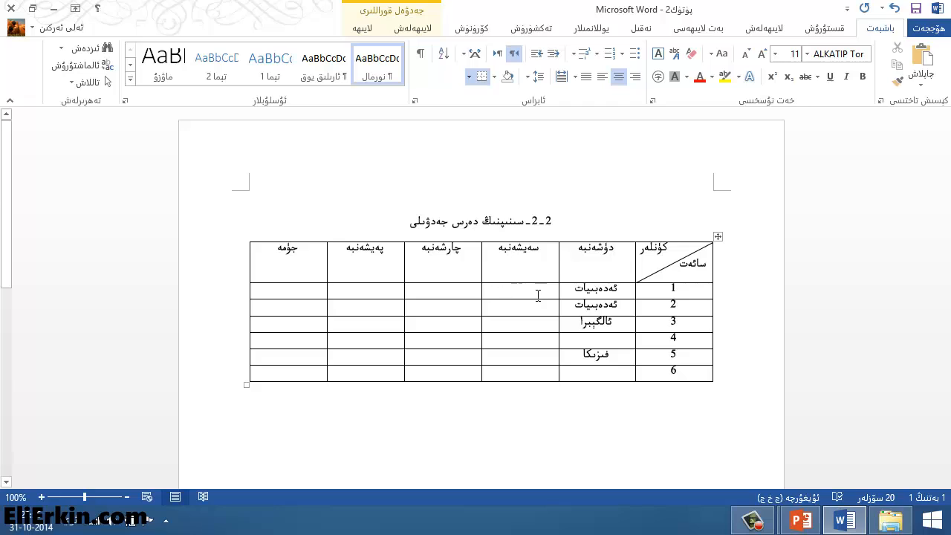
pyautogui.click(541, 293)
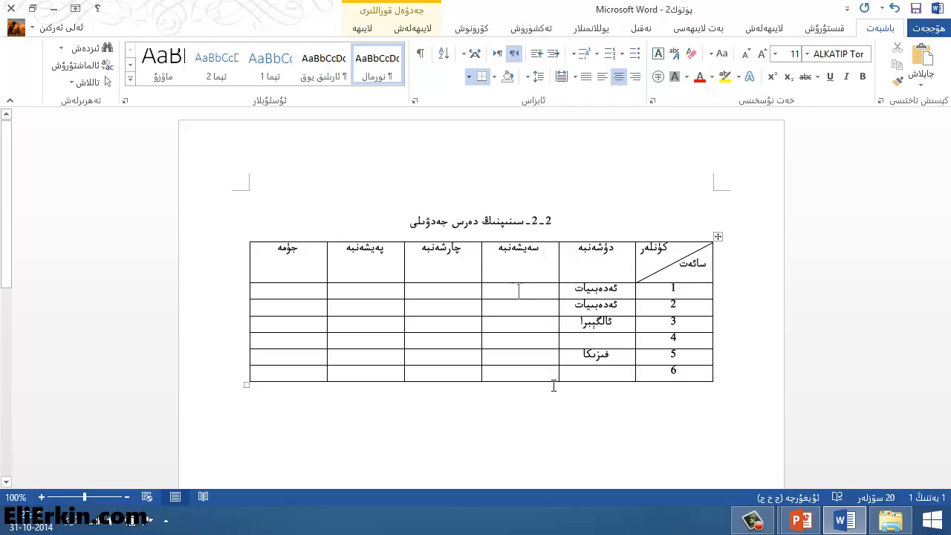